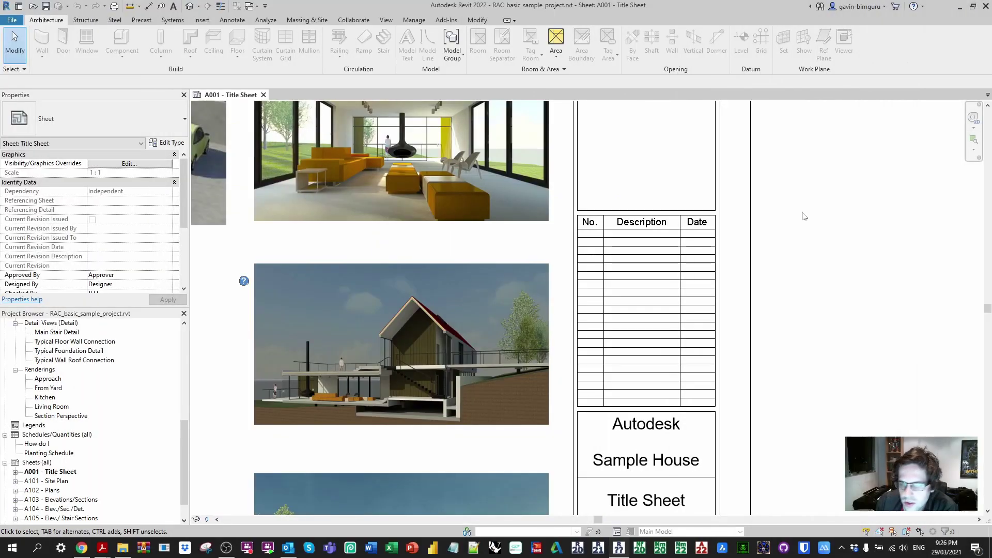
# - Open the revision settings, switch revision 1's numbering to None and back to Numeric, then list the numbering sequences
pyautogui.click(387, 20)
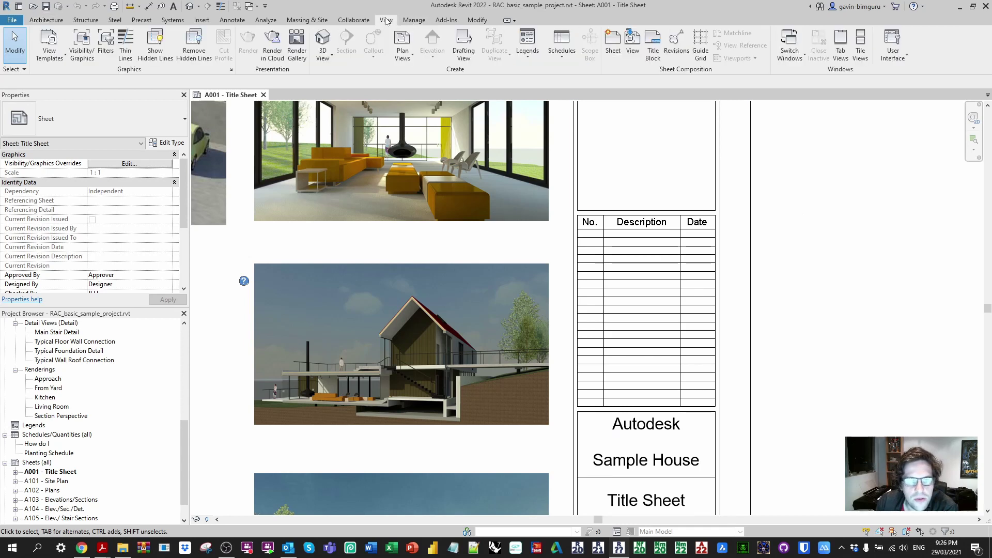
pyautogui.click(680, 47)
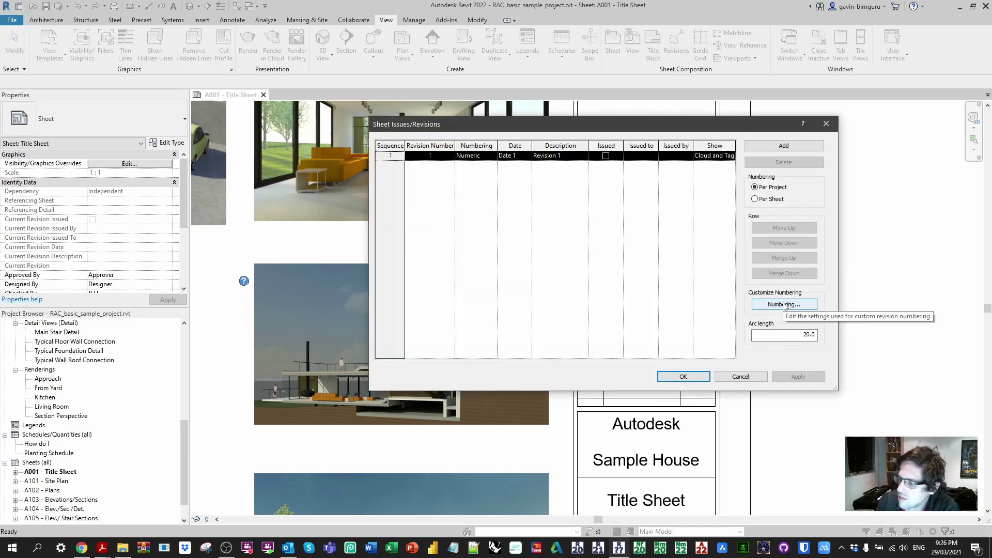
pyautogui.click(493, 158)
pyautogui.click(492, 156)
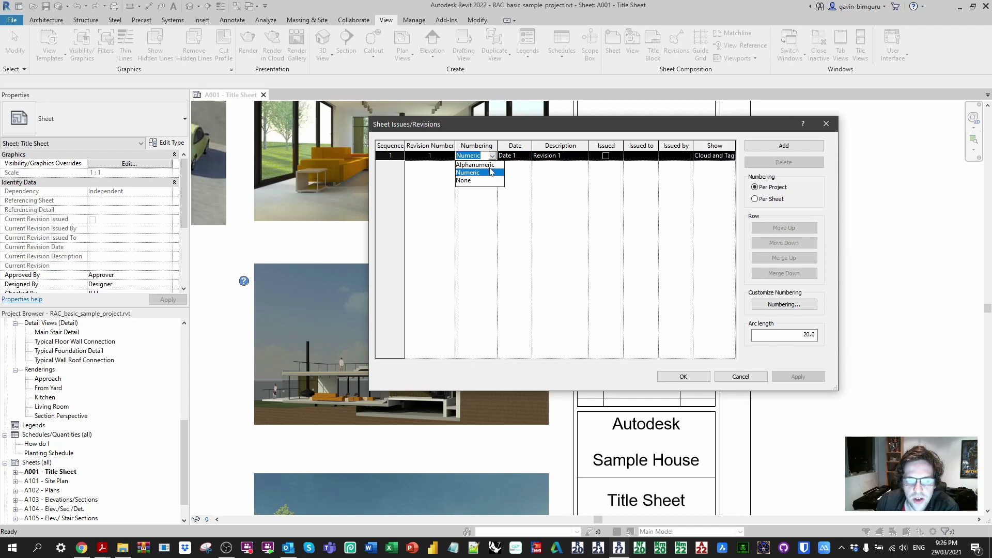
pyautogui.click(472, 181)
pyautogui.click(493, 157)
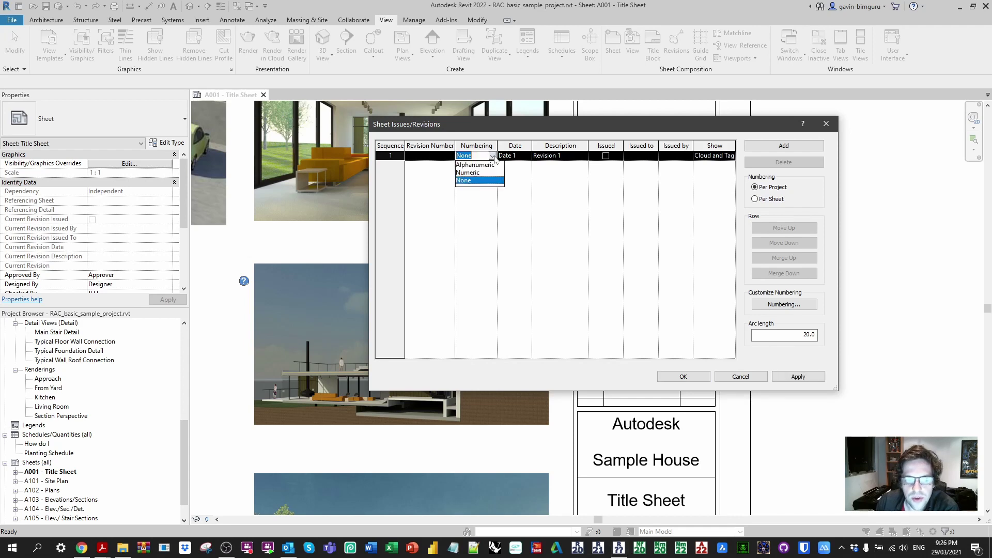
pyautogui.click(490, 172)
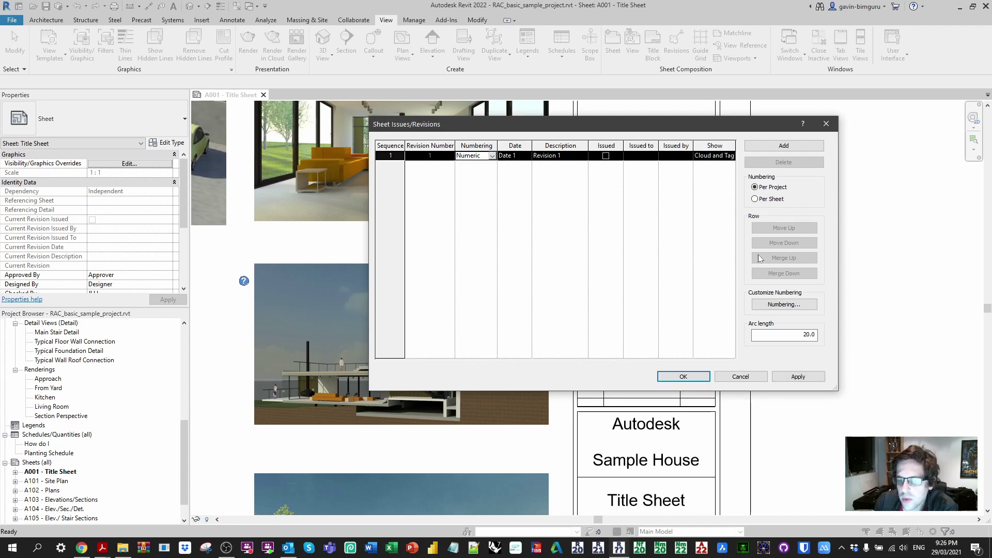
pyautogui.click(784, 306)
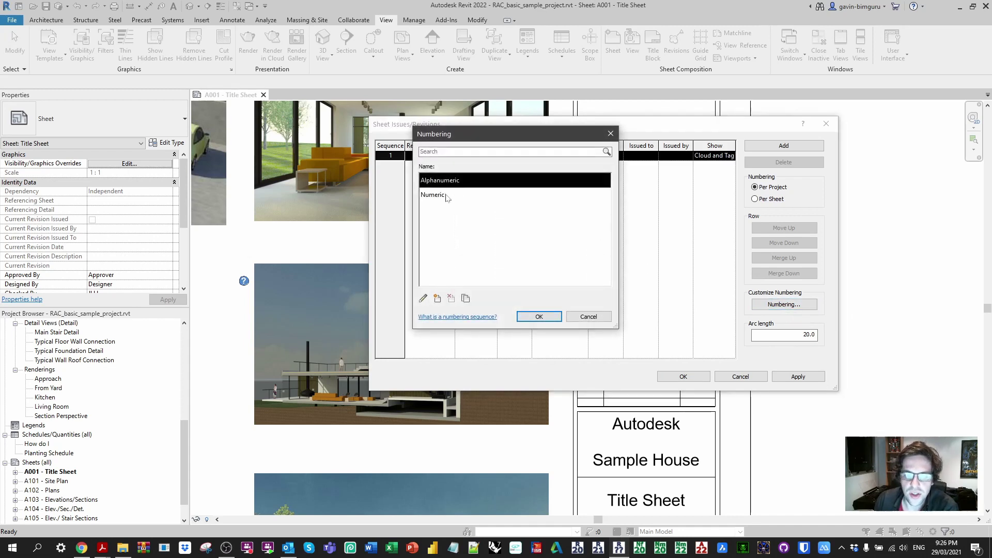
# - Create a 'Preliminary' numbering sequence with 2 minimum digits and prefix P
pyautogui.click(447, 197)
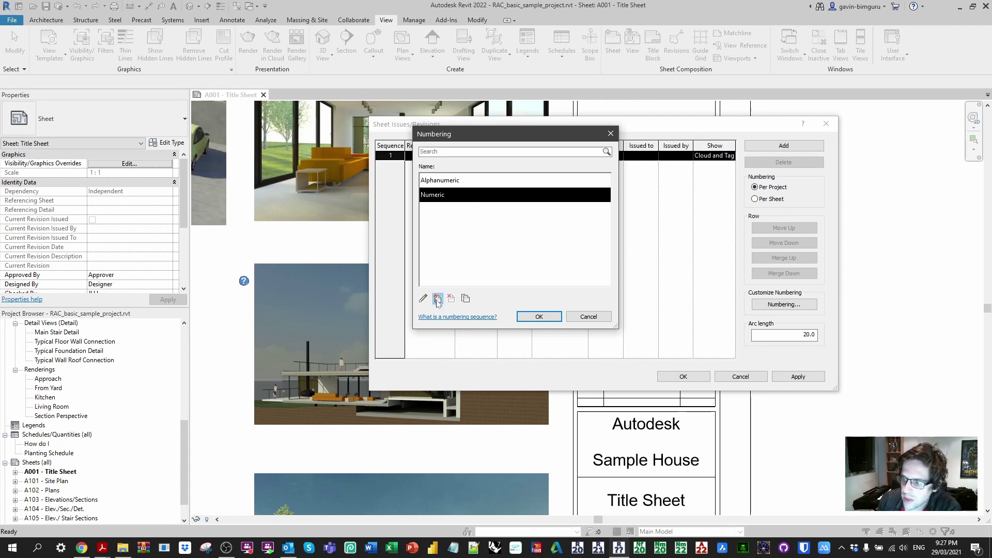
pyautogui.click(437, 299)
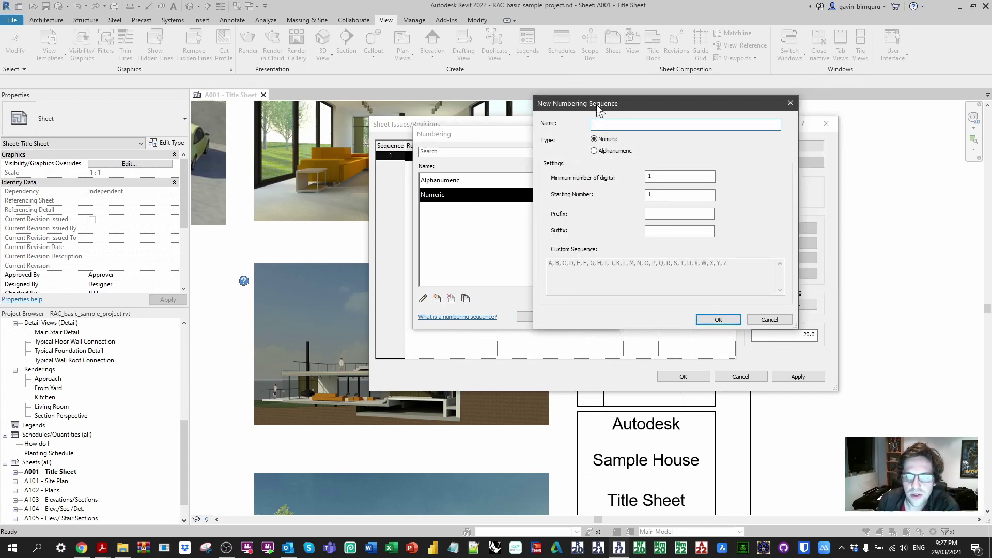
pyautogui.write('Pr')
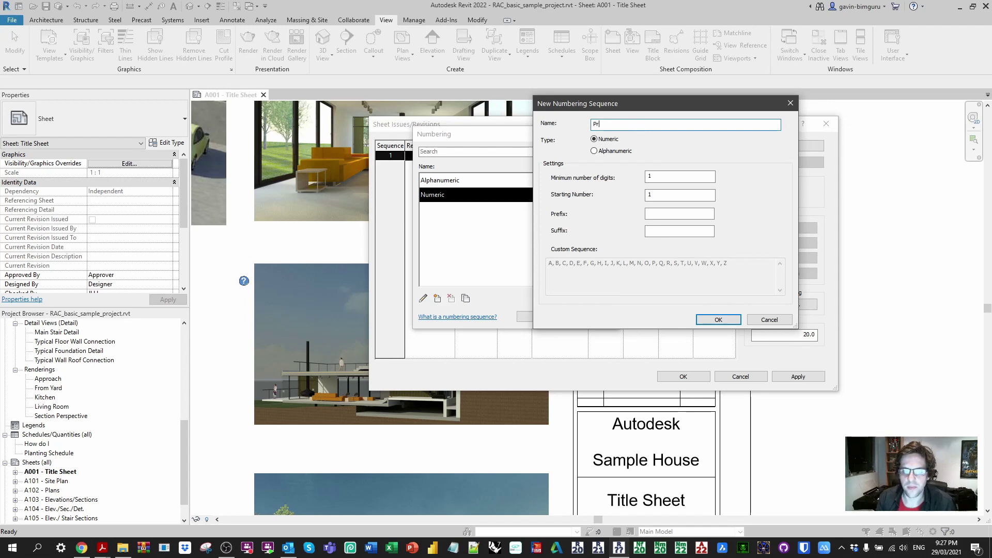
pyautogui.write('eliminary')
pyautogui.press('Tab')
pyautogui.press('Tab')
pyautogui.write('2')
pyautogui.press('Tab')
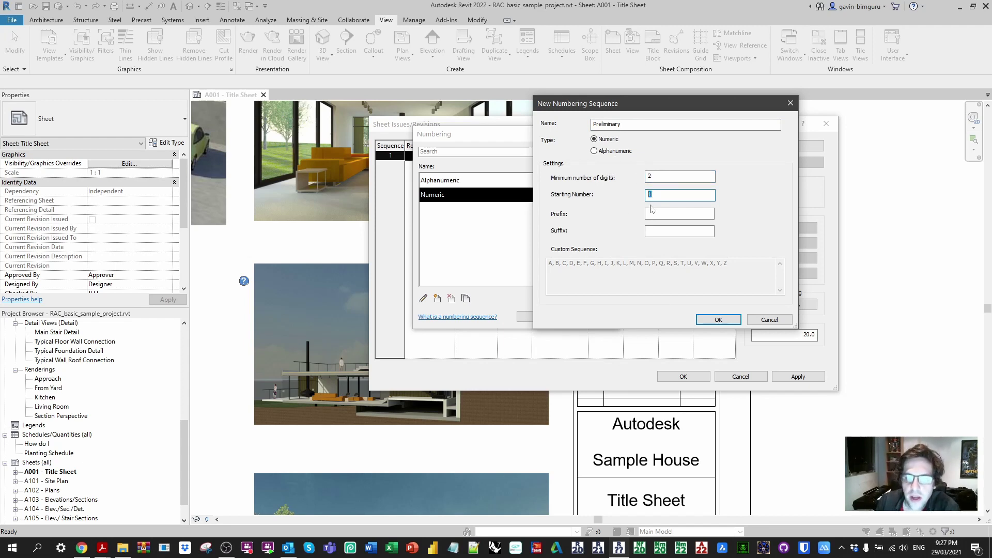
pyautogui.click(660, 212)
pyautogui.write('P')
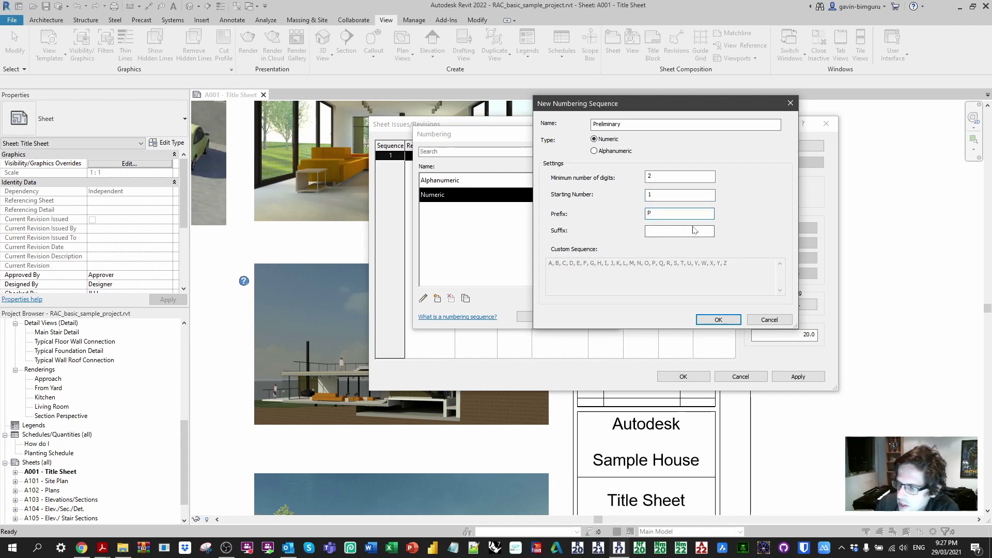
pyautogui.click(727, 321)
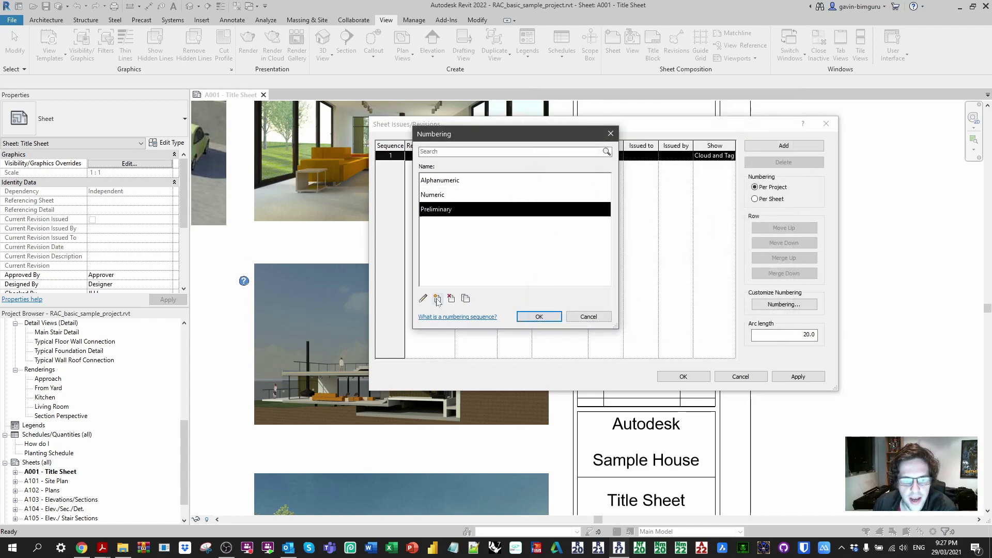
# - Create a 'Contract' numbering sequence with 2 minimum digits and prefix C
pyautogui.click(438, 298)
pyautogui.write('Contract')
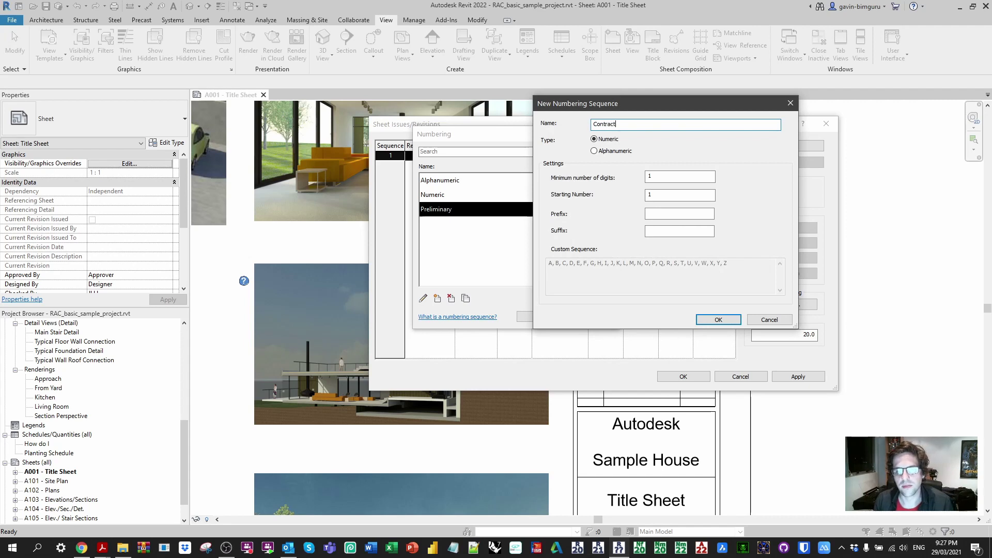
pyautogui.hotkey('ctrl', 'a')
pyautogui.press('Tab')
pyautogui.write('2')
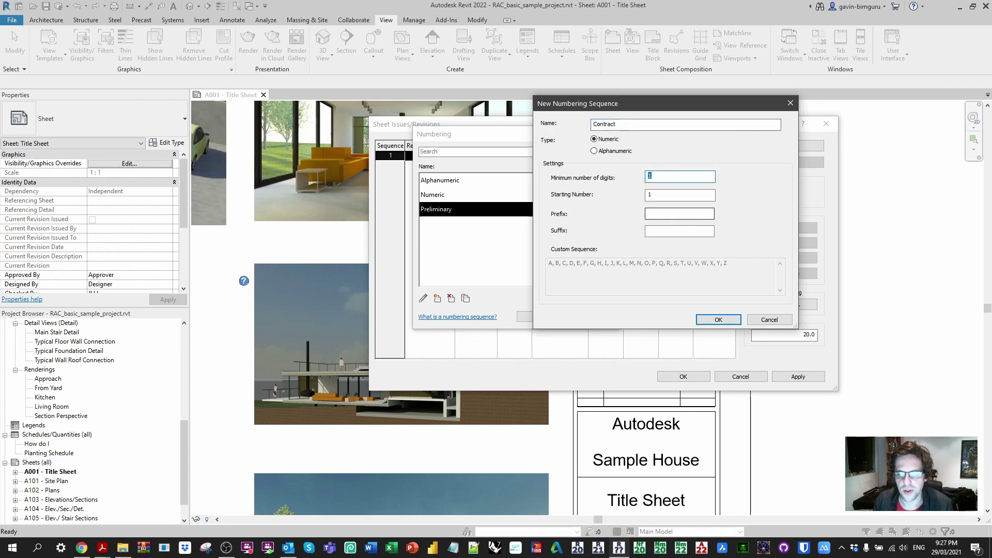
pyautogui.click(679, 214)
pyautogui.write('C')
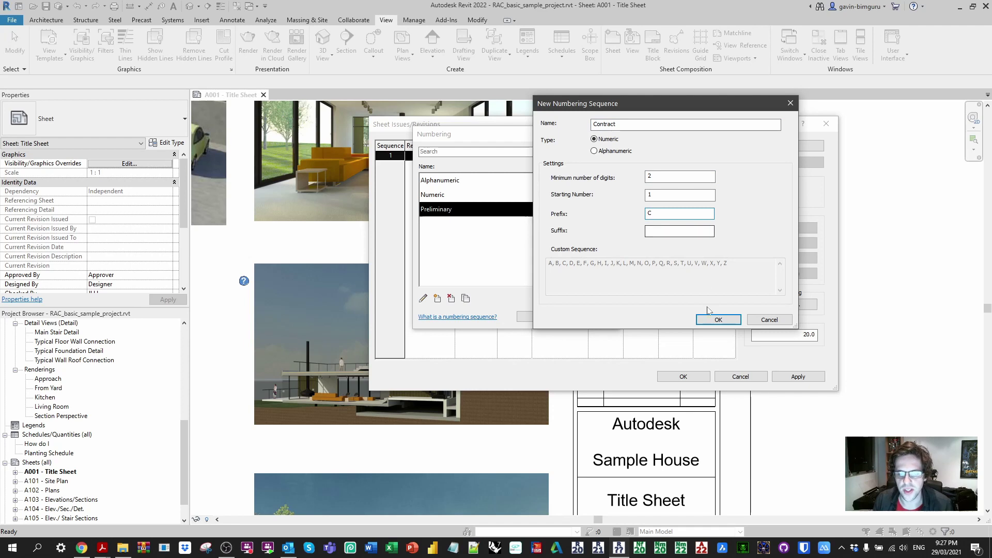
pyautogui.click(716, 319)
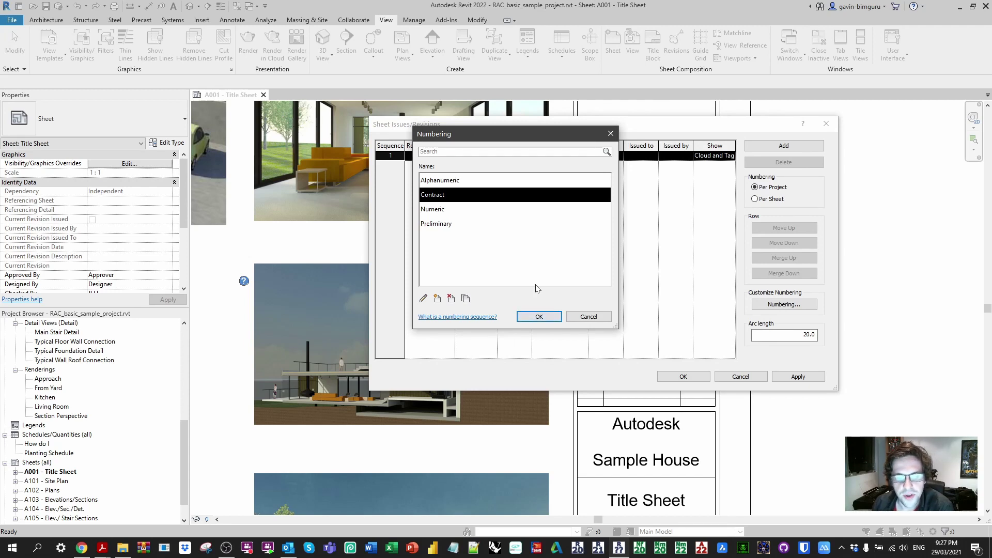
# - Add revisions 2 and 3 and give both Preliminary numbering
pyautogui.click(538, 316)
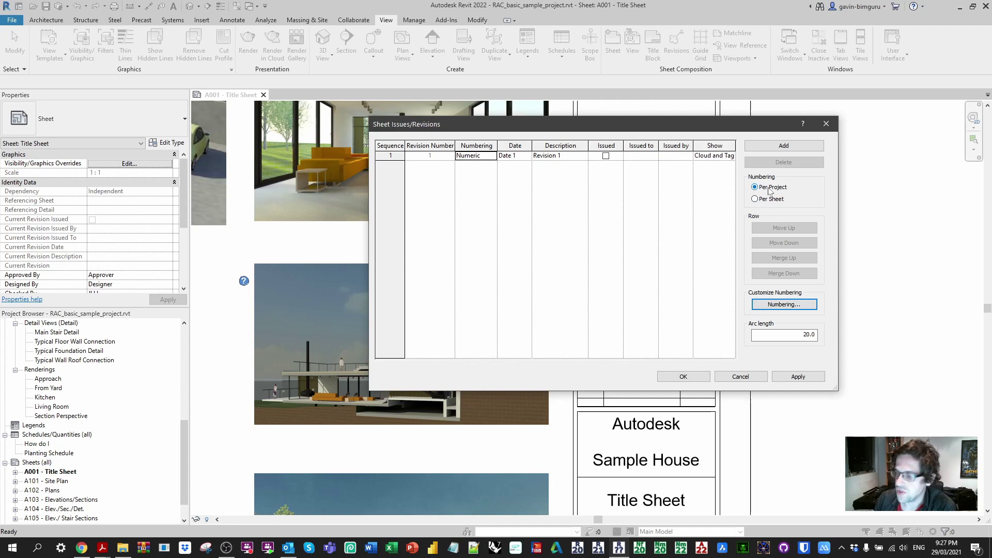
pyautogui.click(785, 146)
pyautogui.click(785, 146)
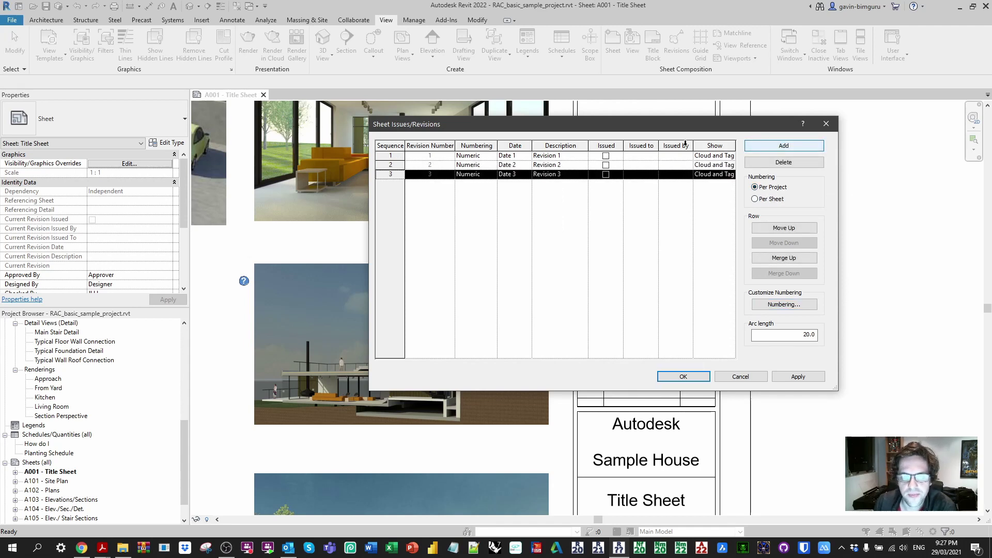
pyautogui.click(494, 165)
pyautogui.click(485, 198)
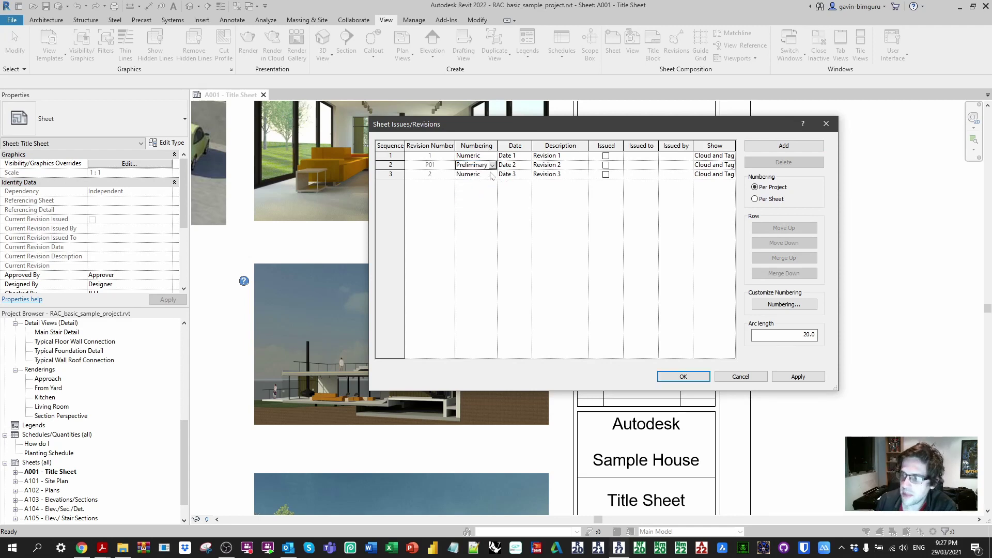
pyautogui.click(491, 175)
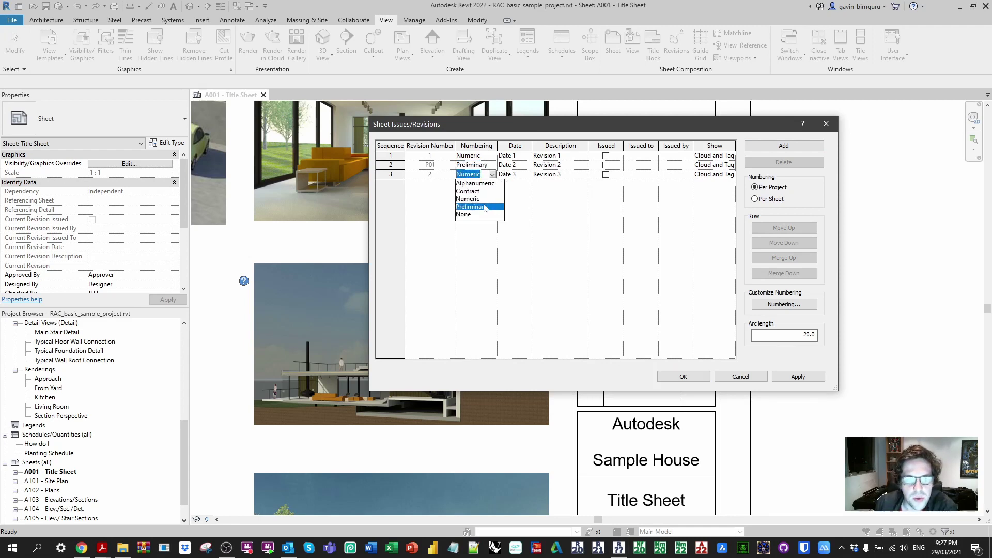
pyautogui.click(467, 206)
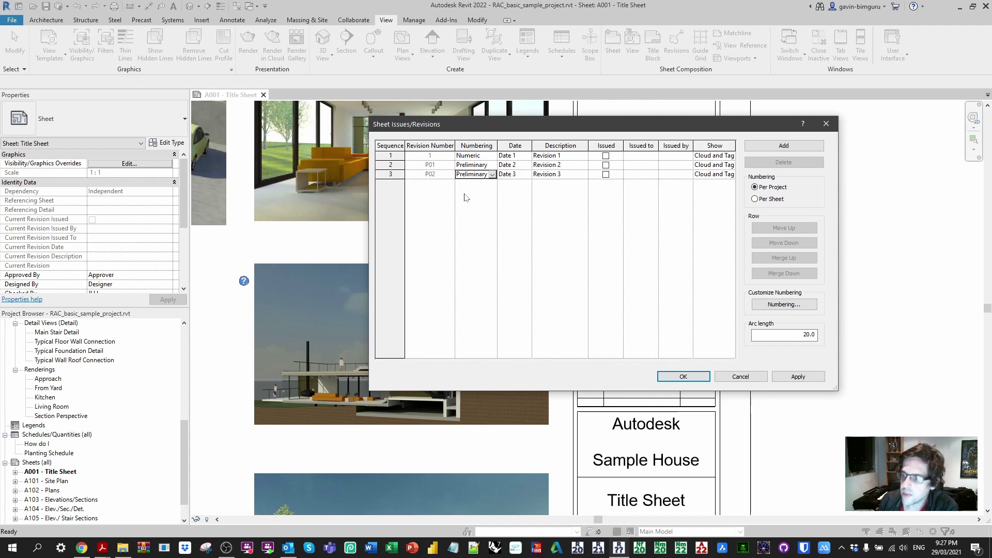
# - Add revisions 4 and 5 and give both Contract numbering
pyautogui.click(784, 146)
pyautogui.click(784, 146)
pyautogui.click(480, 184)
pyautogui.click(492, 184)
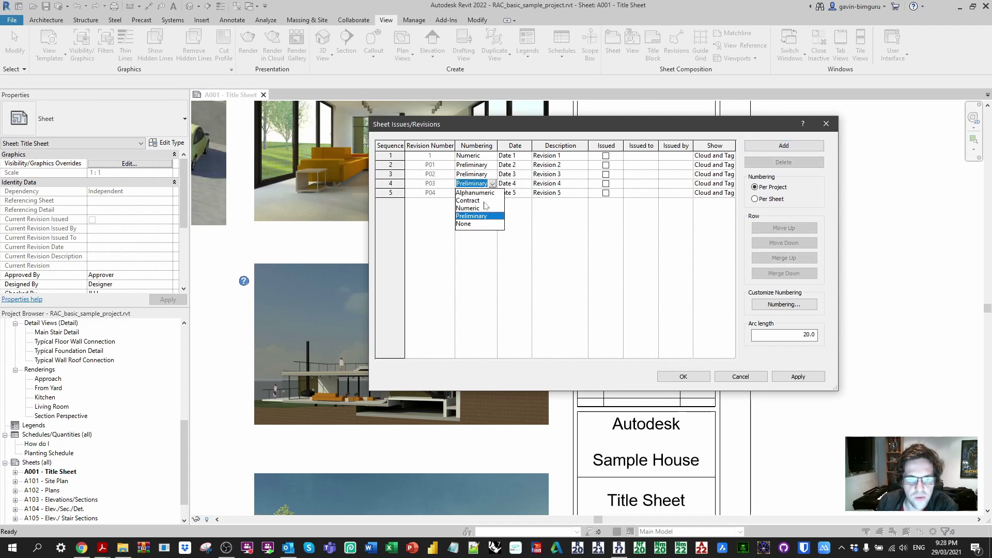
pyautogui.click(482, 202)
pyautogui.click(483, 193)
pyautogui.click(493, 193)
pyautogui.click(482, 211)
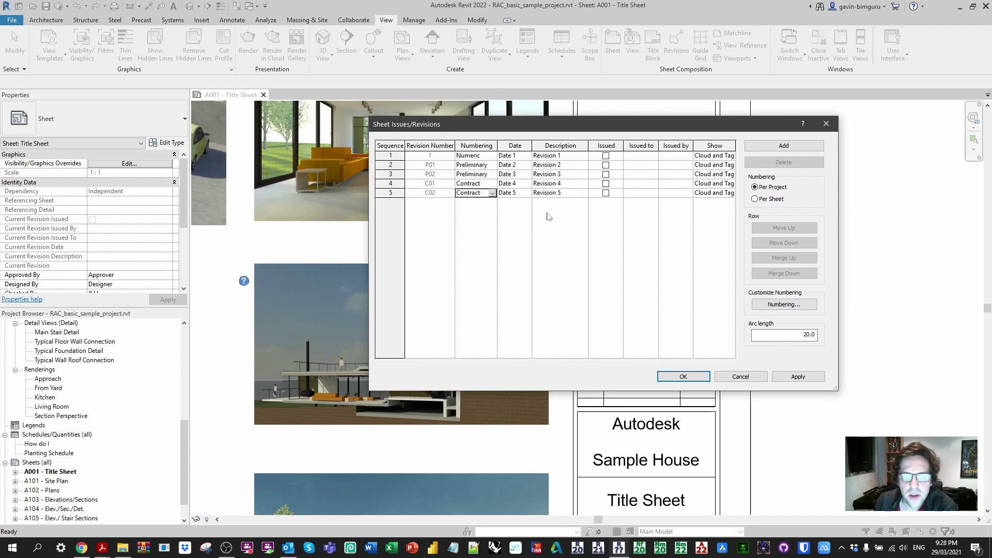
# - Create a 'Preliminary 01' sequence with 2 minimum digits and prefix P01
pyautogui.click(793, 305)
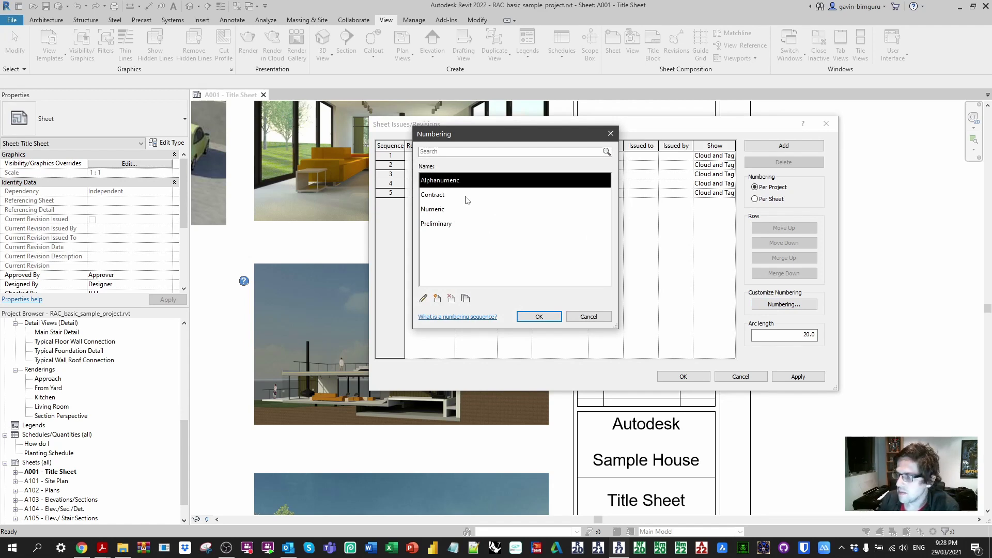
pyautogui.click(437, 299)
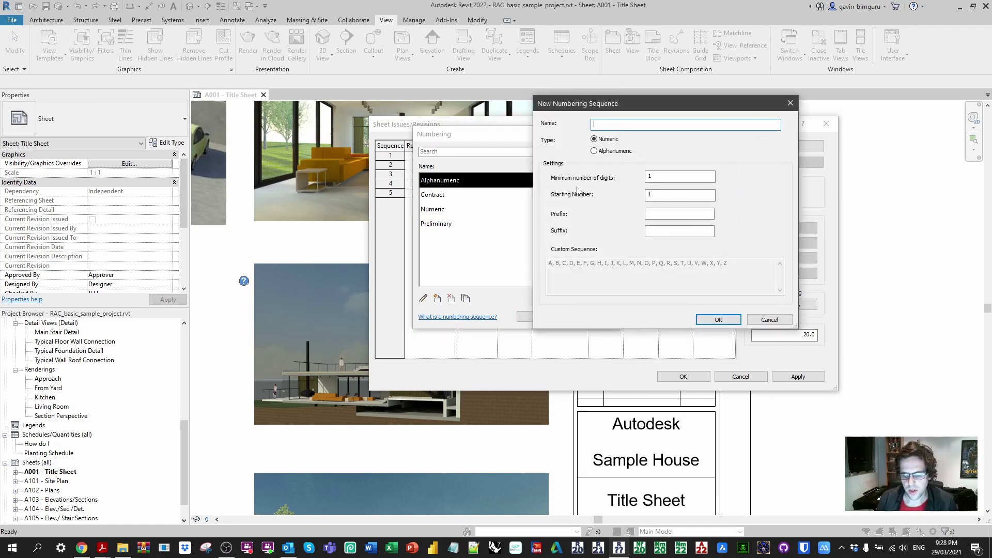
pyautogui.write('pre')
pyautogui.press('BackSpace')
pyautogui.press('BackSpace')
pyautogui.press('BackSpace')
pyautogui.write('Preliminary 01')
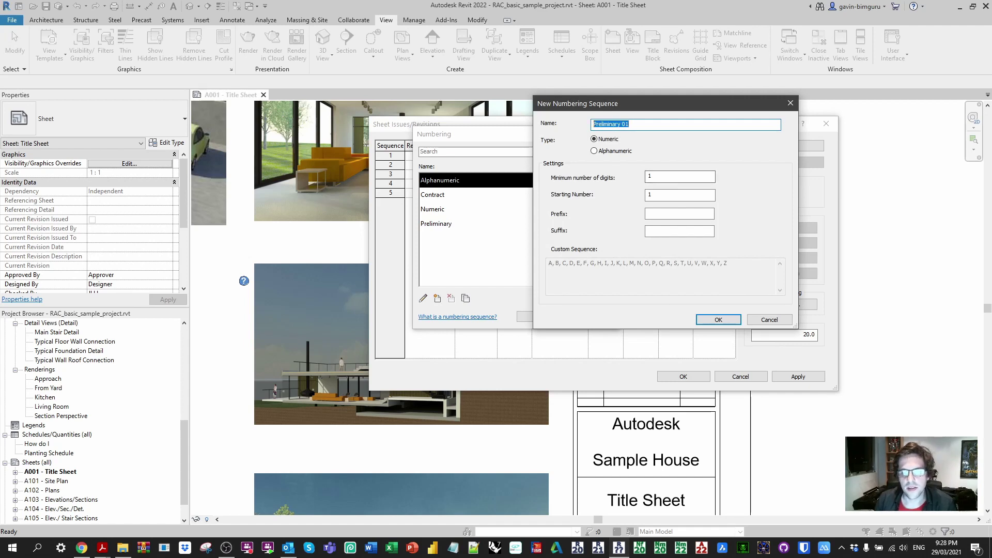
pyautogui.press('Tab')
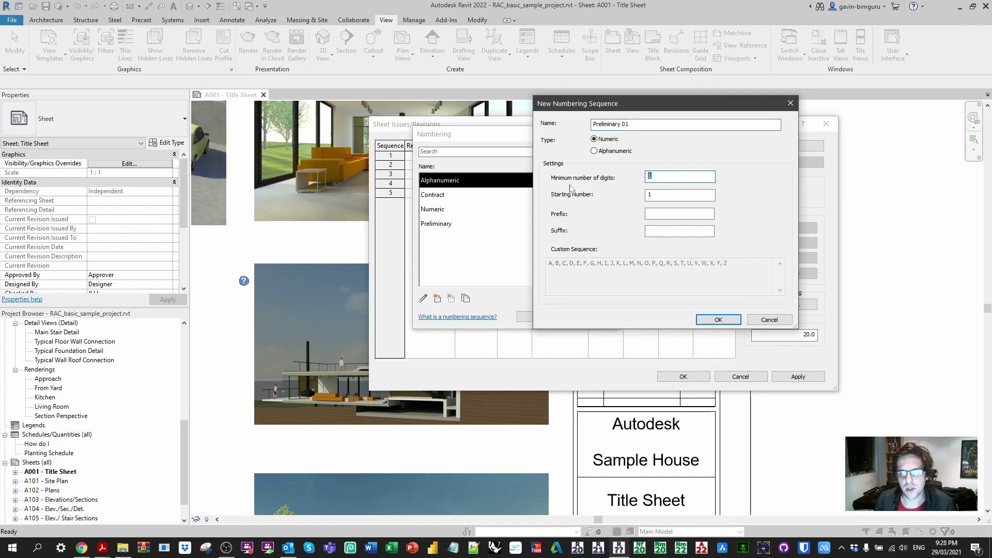
pyautogui.write('2')
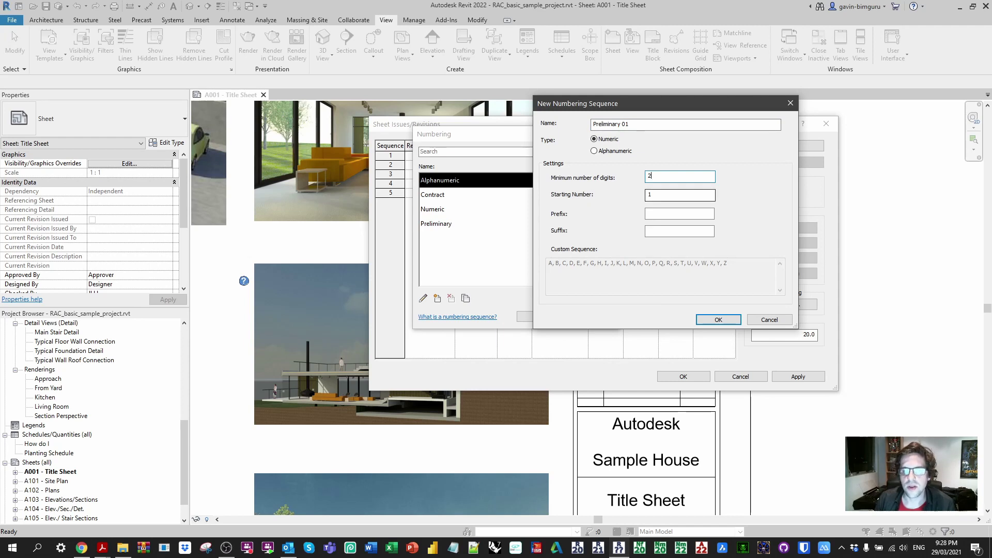
pyautogui.click(667, 213)
pyautogui.write('P01.')
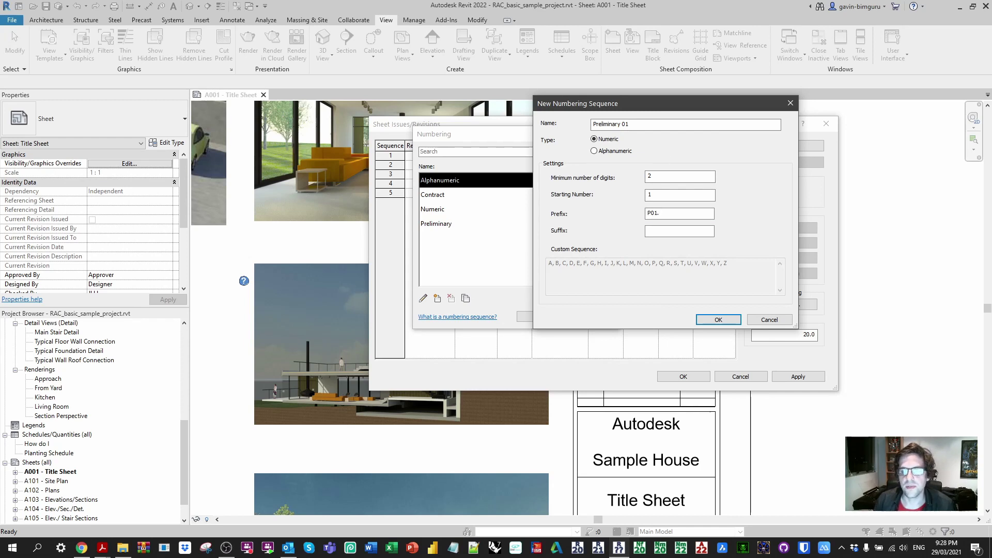
pyautogui.click(717, 320)
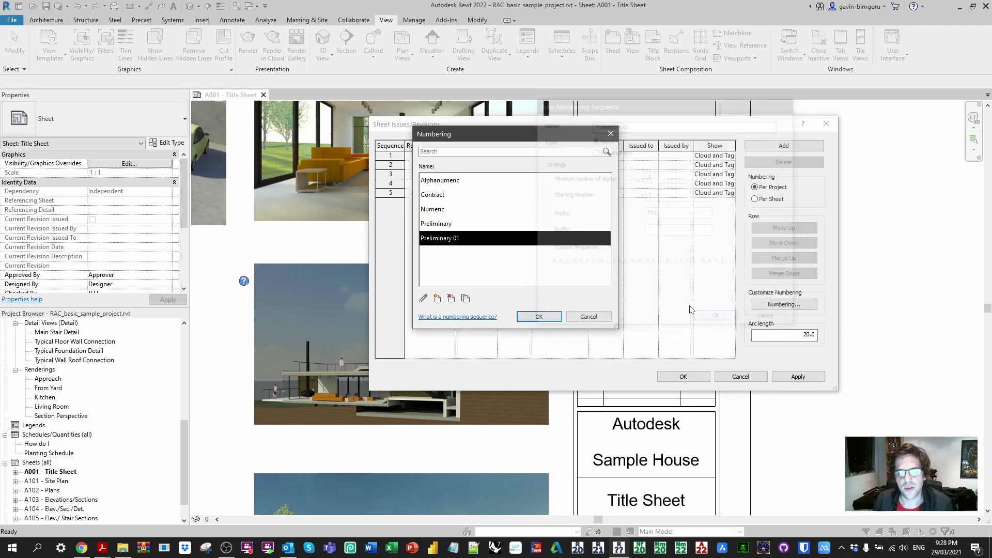
# - Create a 'Preliminary 02' sequence with 2 minimum digits and prefix P02
pyautogui.click(437, 299)
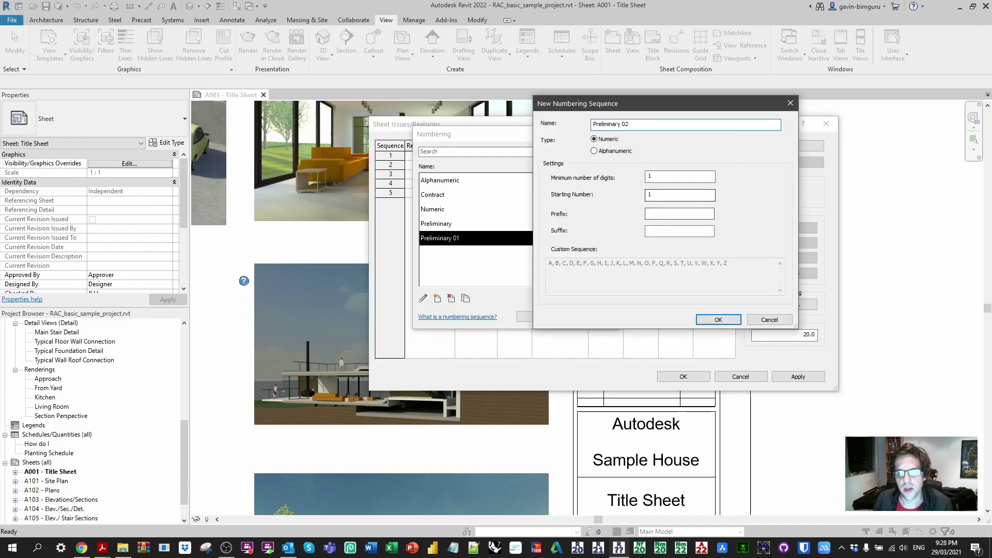
pyautogui.press('Tab')
pyautogui.press('Tab')
pyautogui.write('2')
pyautogui.press('Tab')
pyautogui.press('Tab')
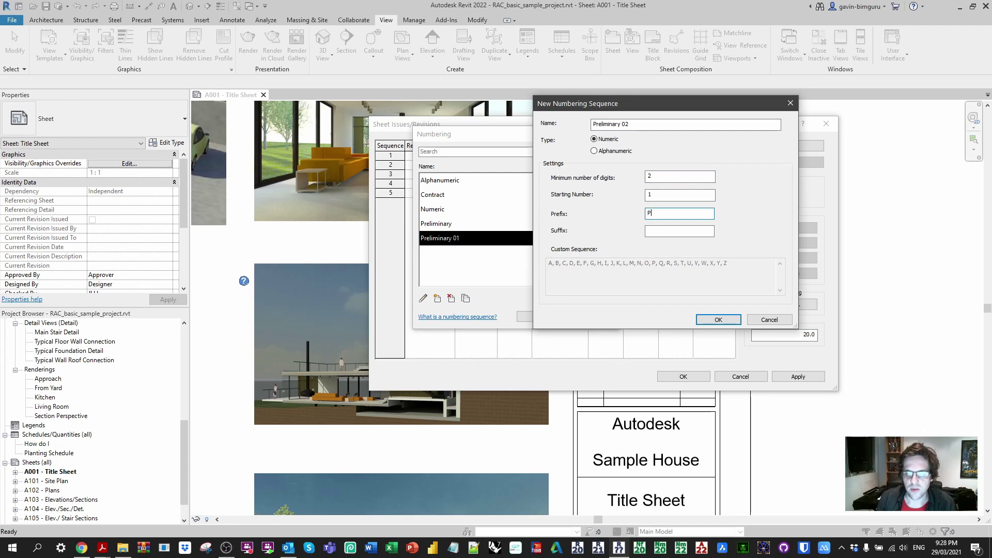
pyautogui.write('P02.')
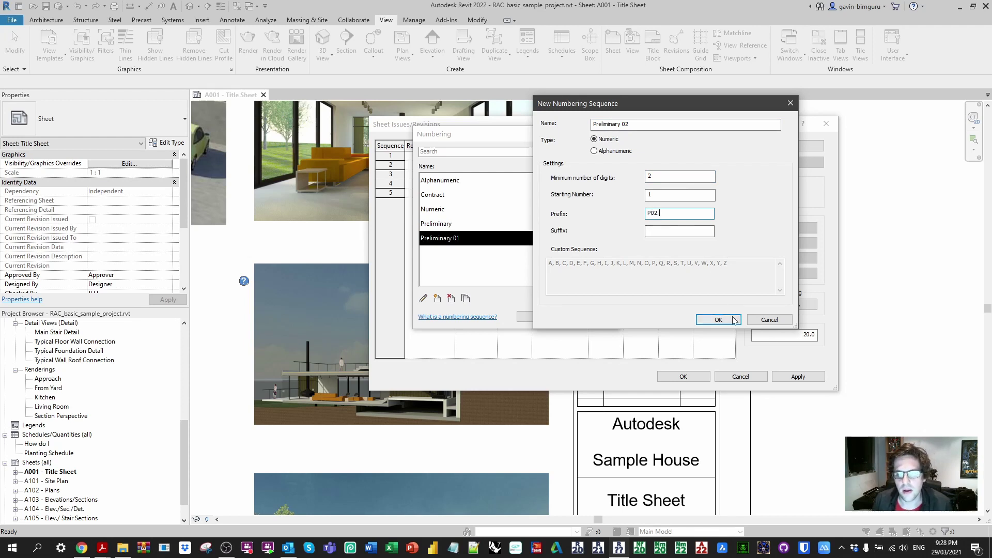
pyautogui.click(734, 320)
# - Create a 'Preliminary 03' sequence with 2 minimum digits and prefix P03
pyautogui.click(437, 299)
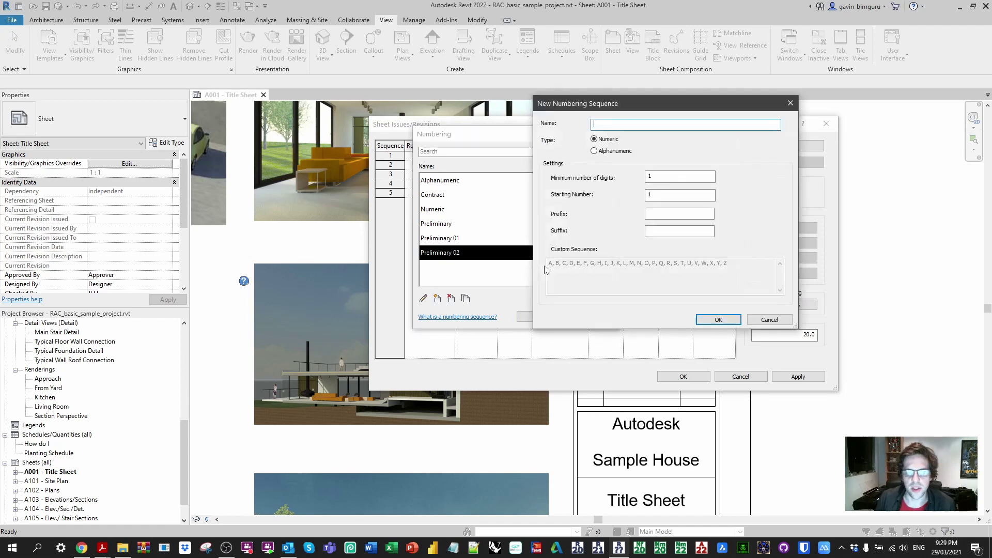
pyautogui.write('pREL')
pyautogui.press('BackSpace')
pyautogui.press('BackSpace')
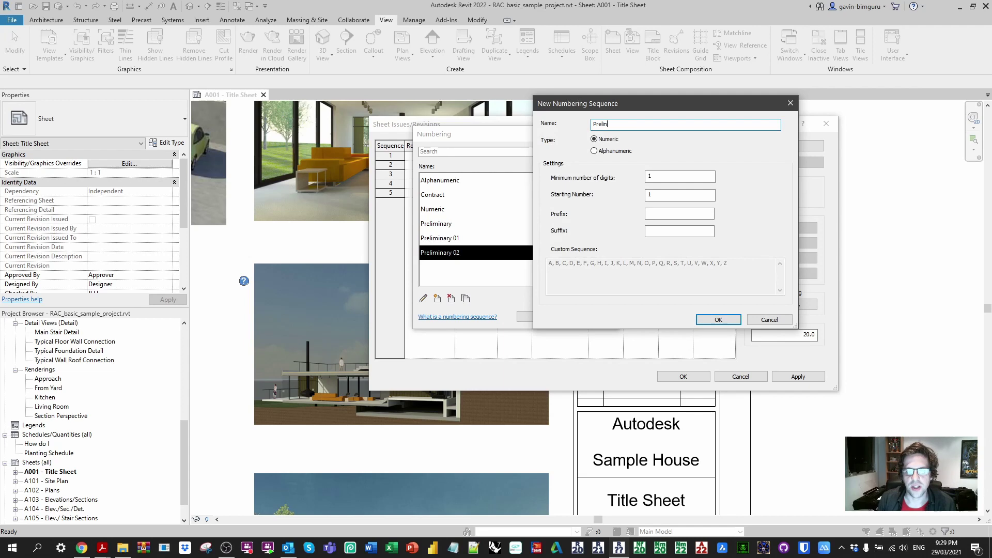
pyautogui.write('eliminary 03')
pyautogui.press('Tab')
pyautogui.write('2')
pyautogui.press('Tab')
pyautogui.press('Tab')
pyautogui.write('P03.')
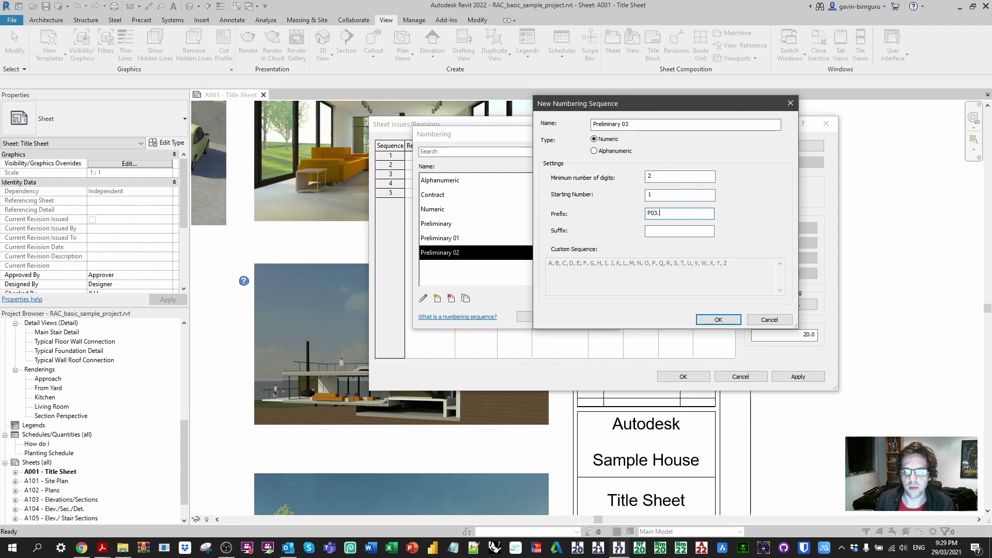
pyautogui.click(718, 319)
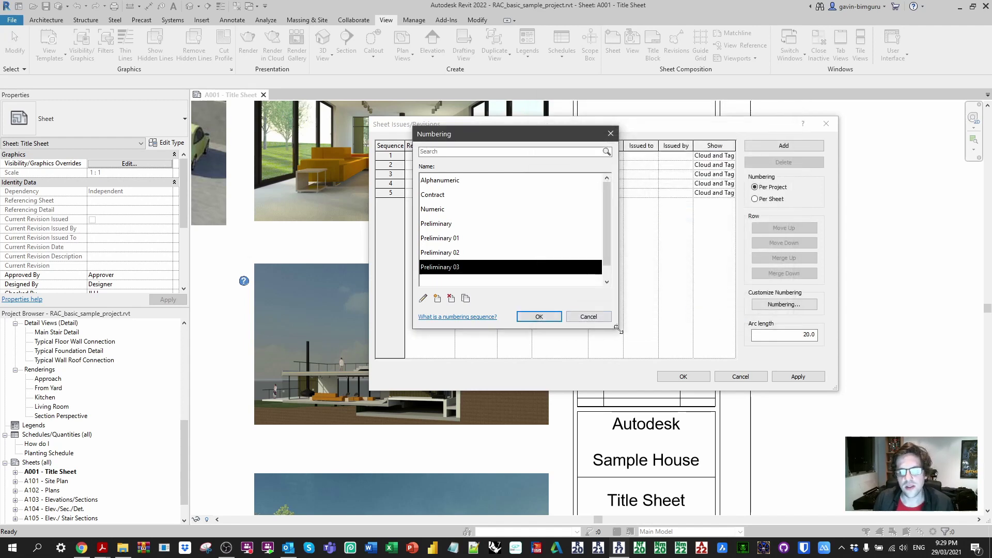
pyautogui.moveTo(618, 329); pyautogui.dragTo(661, 376)
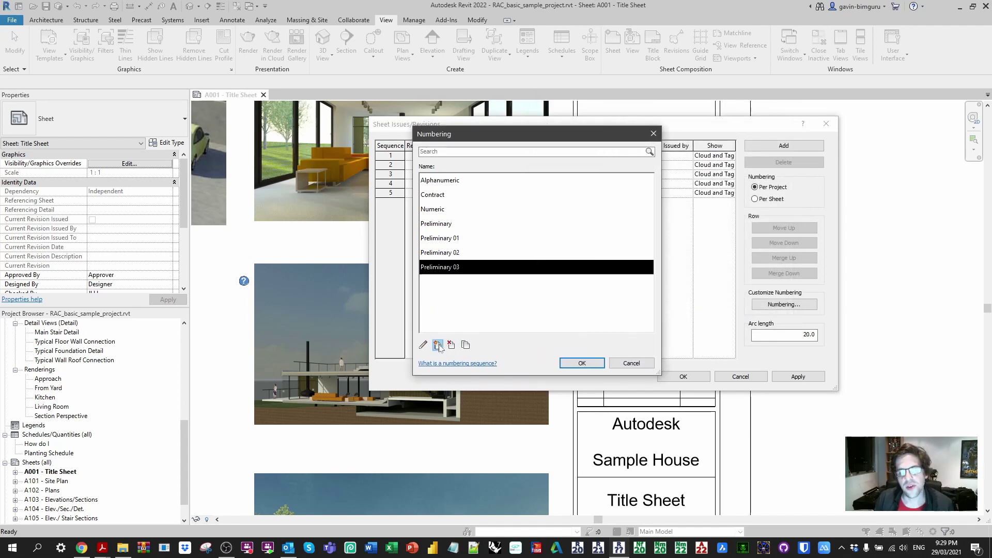
pyautogui.click(438, 345)
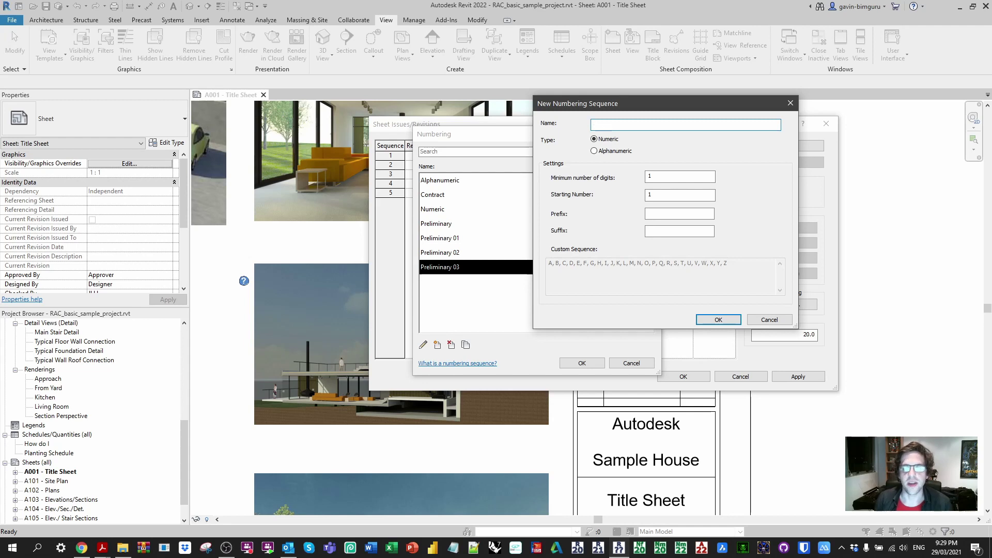
# - Create a two-digit 'Contract 01' numbering sequence
pyautogui.write('c')
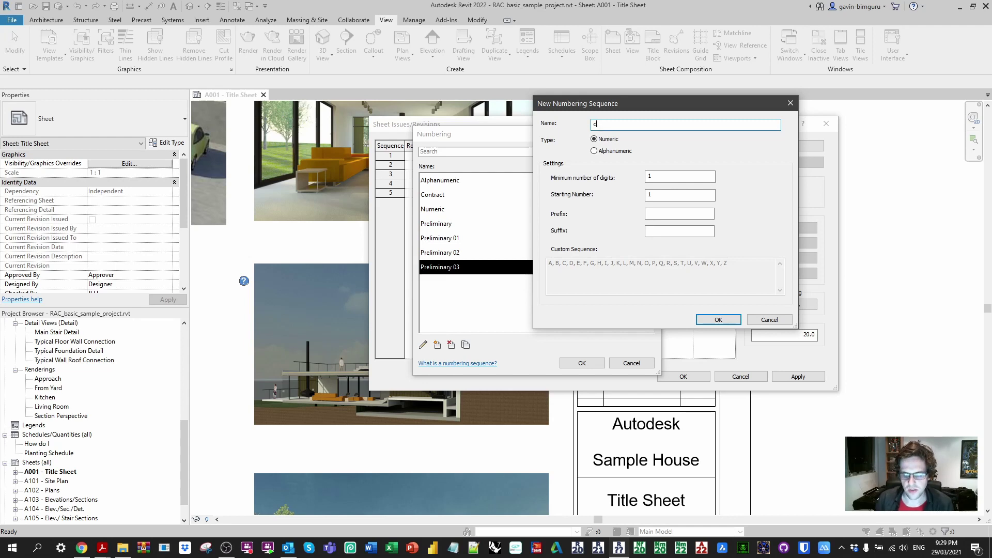
pyautogui.write('O')
pyautogui.press('BackSpace')
pyautogui.press('BackSpace')
pyautogui.write('Contract 01')
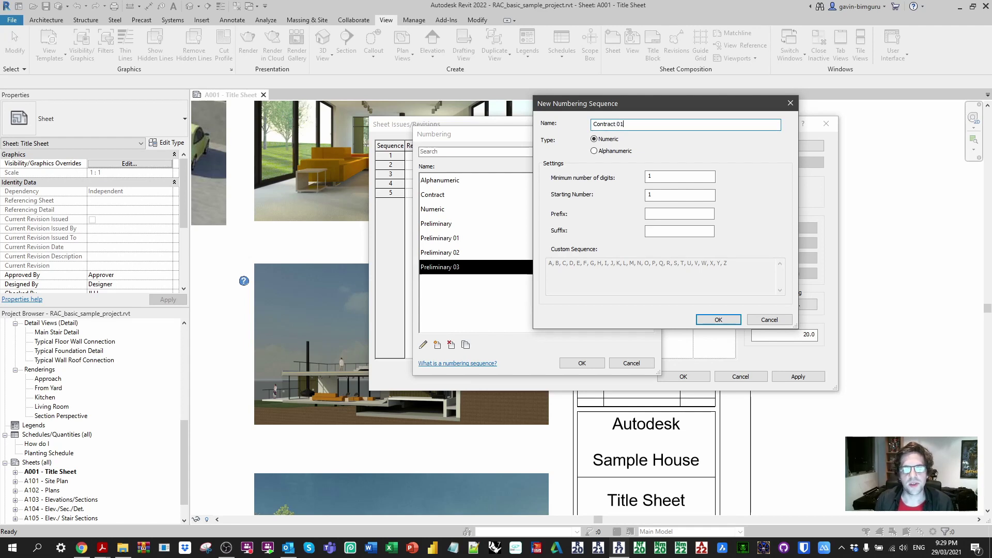
pyautogui.hotkey('ctrl', 'a')
pyautogui.press('Tab')
pyautogui.press('Tab')
pyautogui.write('2')
pyautogui.press('Tab')
pyautogui.press('Tab')
pyautogui.write('C-')
pyautogui.press('Tab')
pyautogui.click(731, 318)
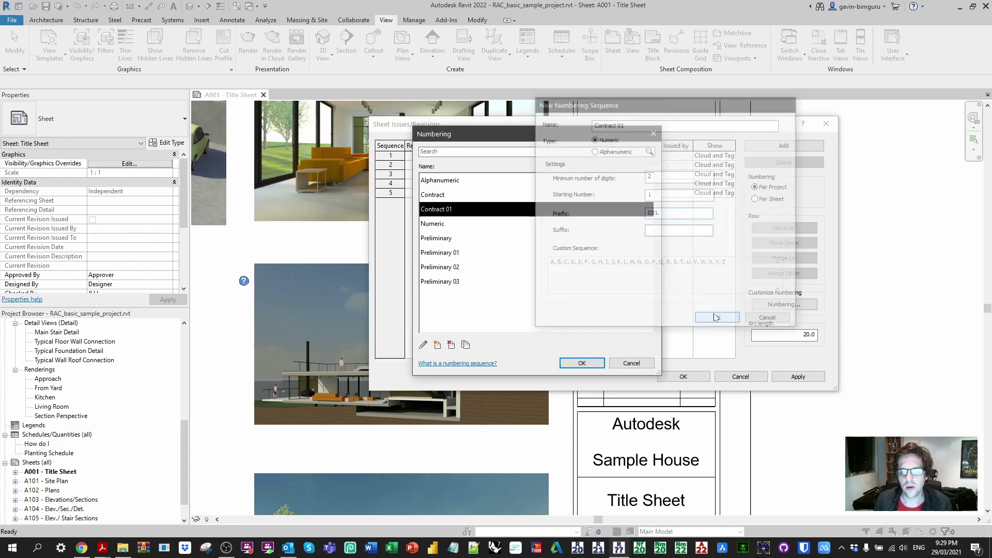
# - Duplicate Contract 01 twice and rename the first copy to Contract 02
pyautogui.click(466, 344)
pyautogui.click(465, 345)
pyautogui.click(453, 224)
pyautogui.click(423, 344)
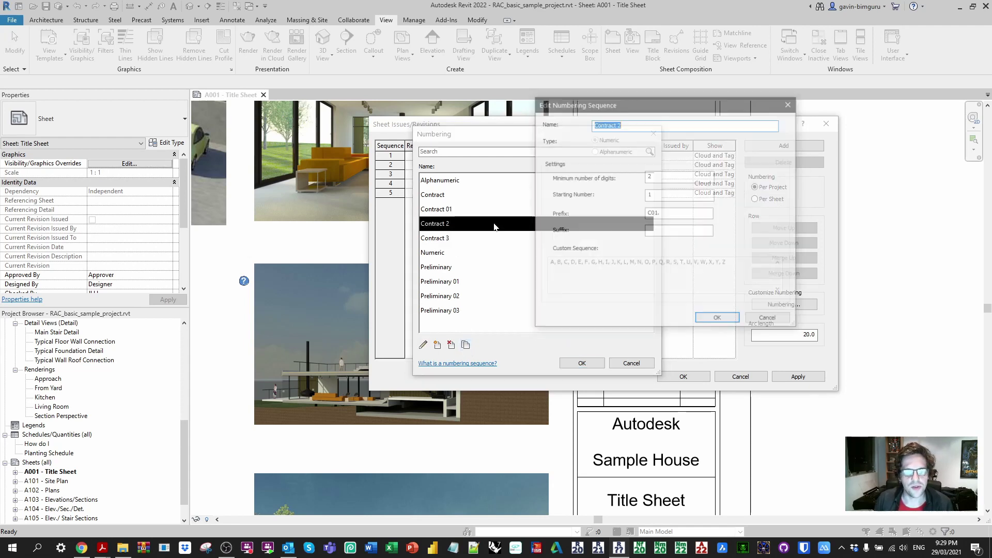
pyautogui.click(616, 124)
pyautogui.write('0')
pyautogui.press('Tab')
pyautogui.press('Tab')
pyautogui.press('Tab')
pyautogui.press('End')
pyautogui.hotkey('shift', 'Left')
pyautogui.hotkey('shift', 'Left')
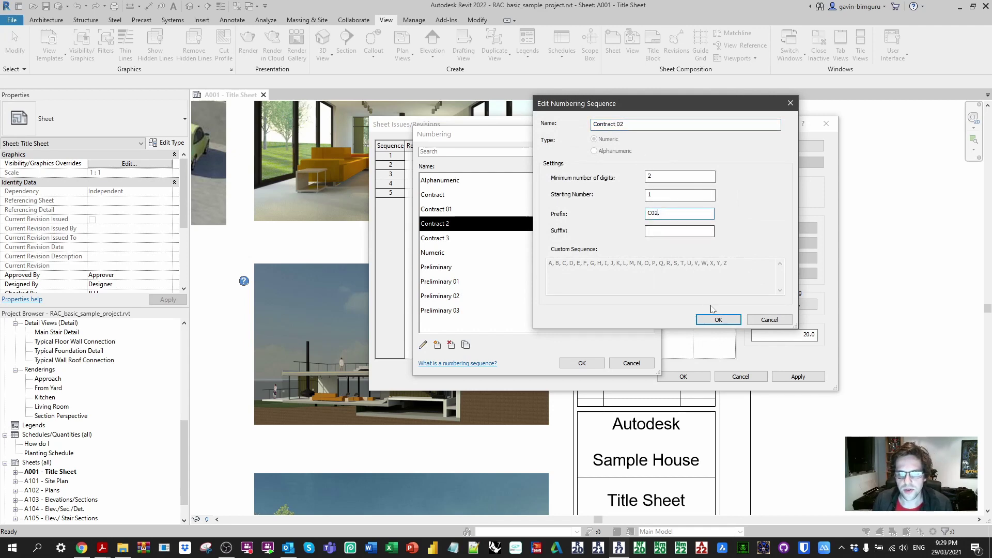
pyautogui.click(719, 320)
# - Edit the second copy into Contract 03 with prefix C03
pyautogui.doubleClick(638, 237)
pyautogui.press('Tab')
pyautogui.press('Tab')
pyautogui.press('Tab')
pyautogui.click(653, 212)
pyautogui.write('3')
pyautogui.hotkey('shift', 'Tab')
pyautogui.hotkey('shift', 'Tab')
pyautogui.hotkey('shift', 'Tab')
pyautogui.hotkey('shift', 'Tab')
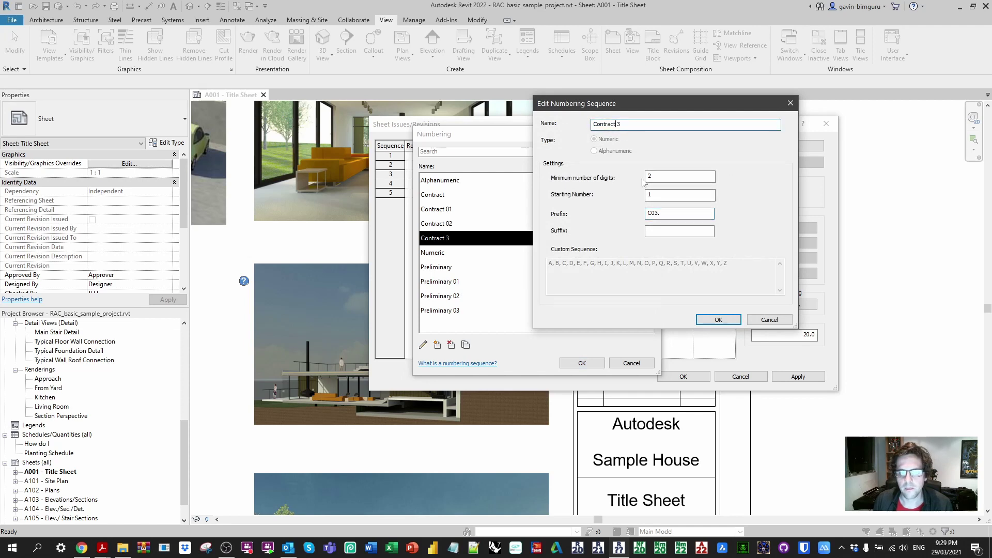
pyautogui.write('0')
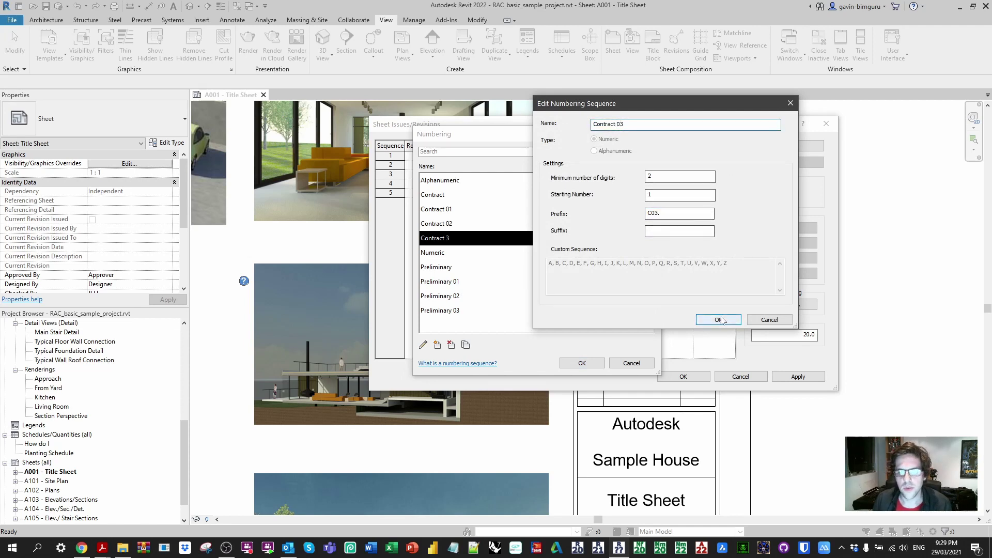
pyautogui.click(719, 320)
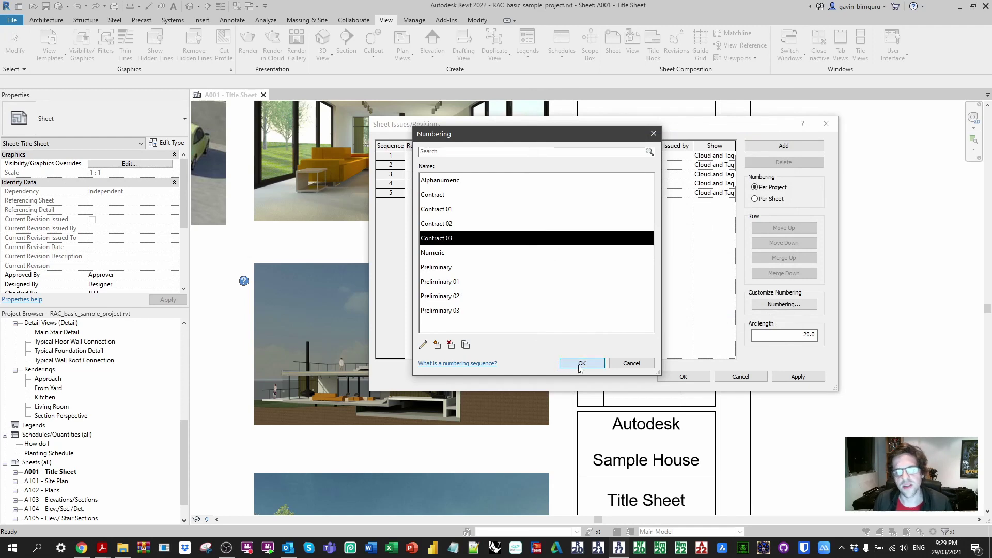
# - Rename the Numeric and Alphanumeric sequences to z_Numeric and z_Alphanumeric
pyautogui.doubleClick(445, 253)
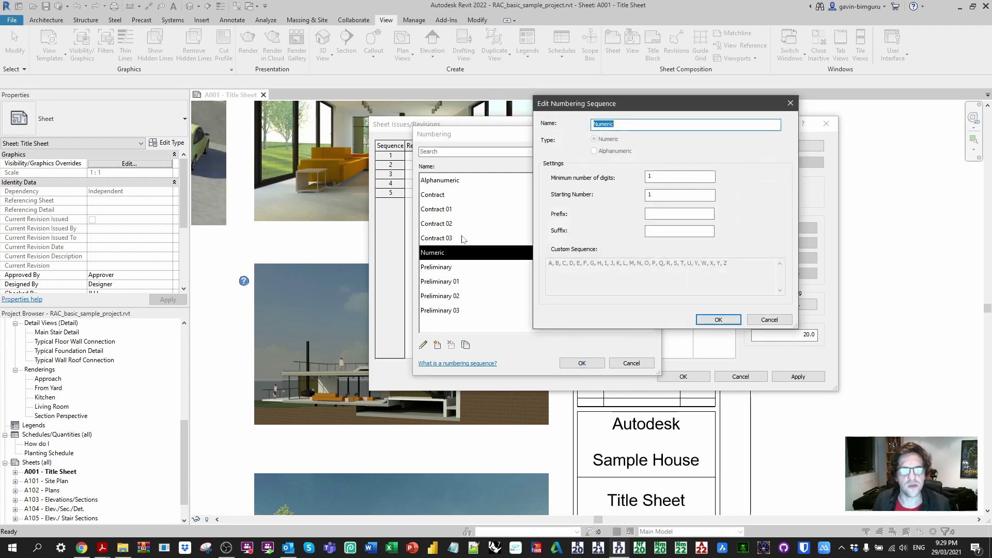
pyautogui.write('z_')
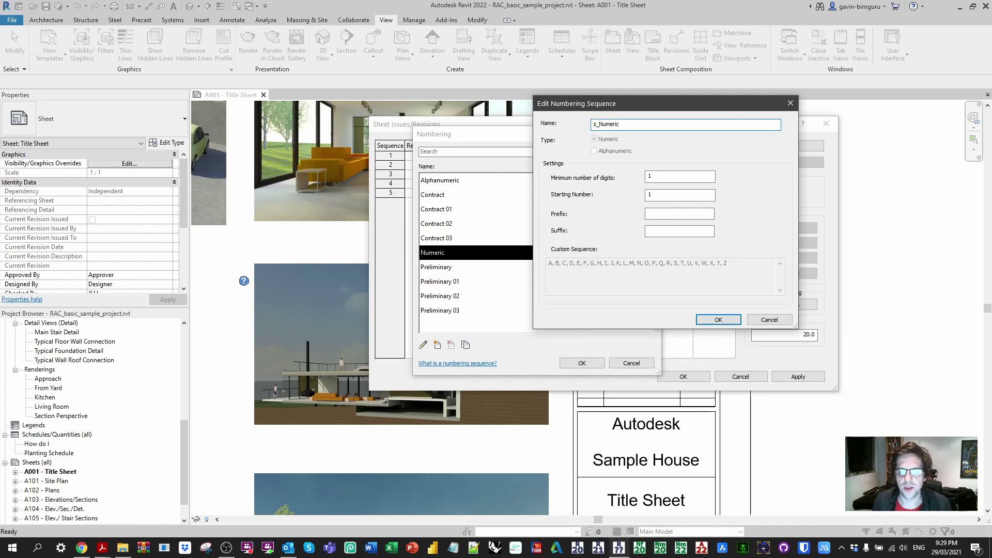
pyautogui.hotkey('shift', 'Left')
pyautogui.click(719, 319)
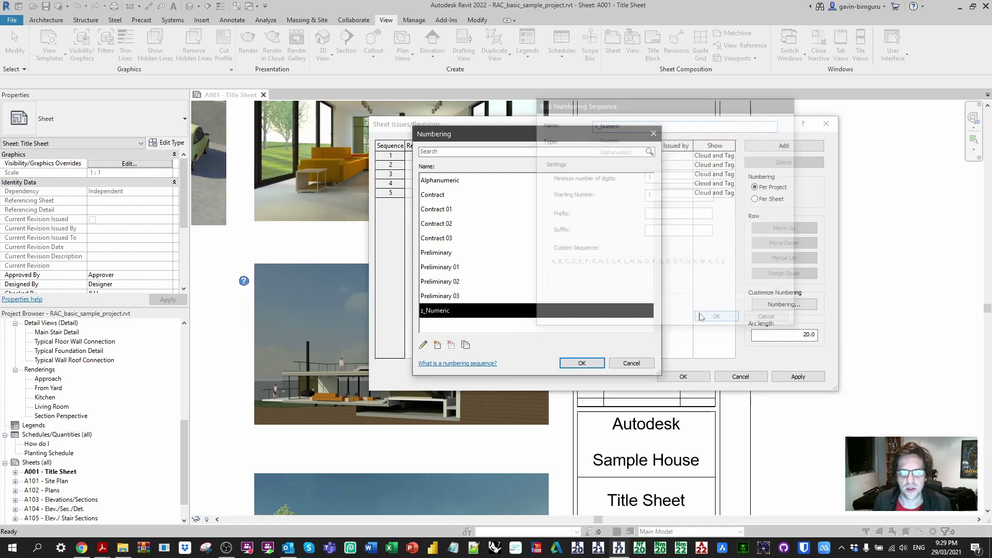
pyautogui.doubleClick(454, 181)
pyautogui.press('Home')
pyautogui.write('z_')
pyautogui.click(718, 320)
# - Add revisions 6 and 7 and assign both Preliminary 01 numbering
pyautogui.click(582, 364)
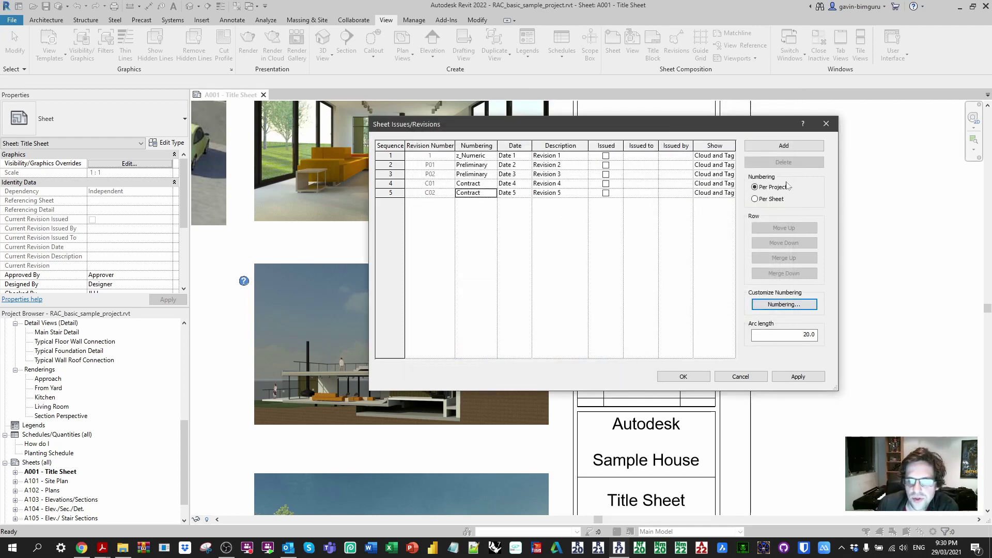
pyautogui.click(784, 146)
pyautogui.click(784, 146)
pyautogui.click(784, 146)
pyautogui.click(784, 146)
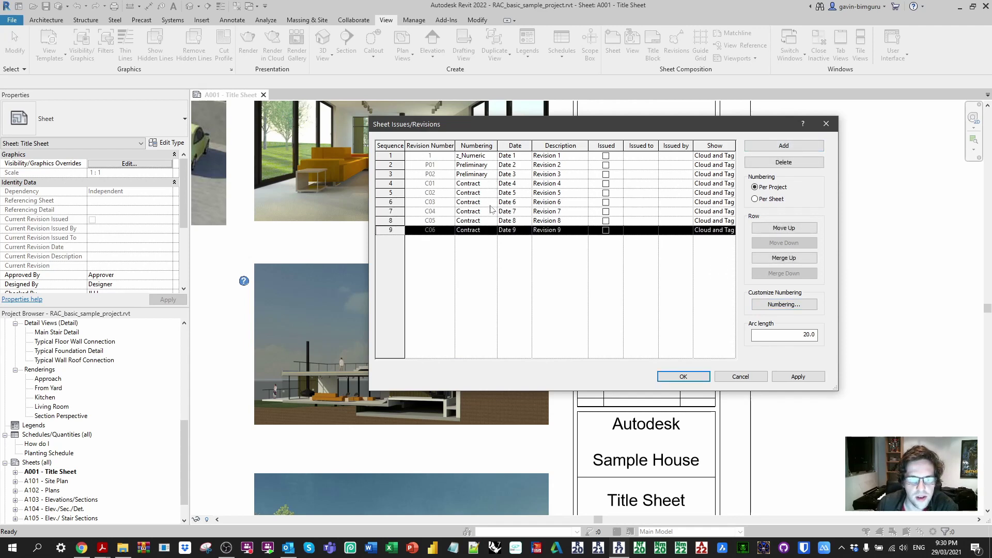
pyautogui.click(492, 202)
pyautogui.click(491, 202)
pyautogui.click(495, 244)
pyautogui.click(492, 212)
pyautogui.click(495, 241)
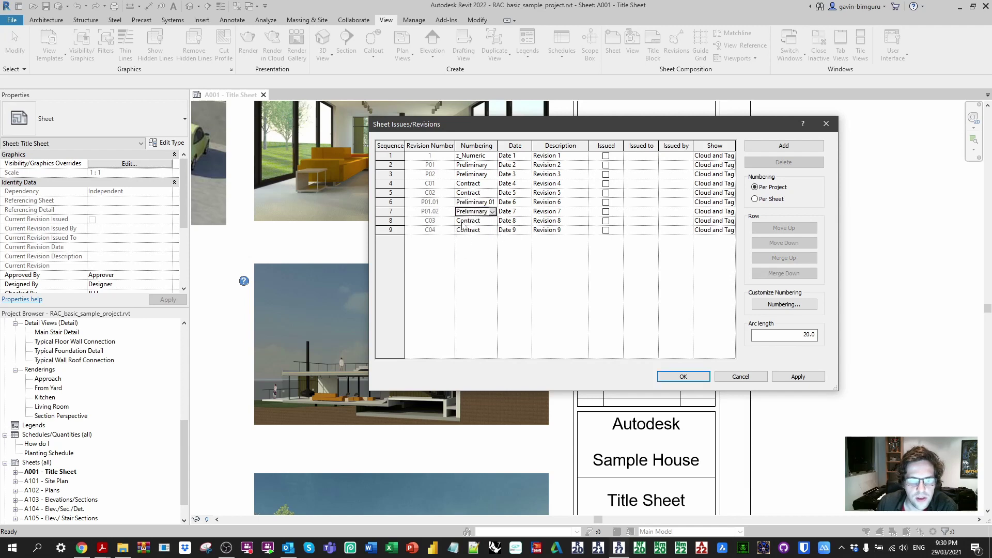
# - Assign Preliminary 02 numbering to revisions 8 and 9
pyautogui.click(492, 221)
pyautogui.click(492, 221)
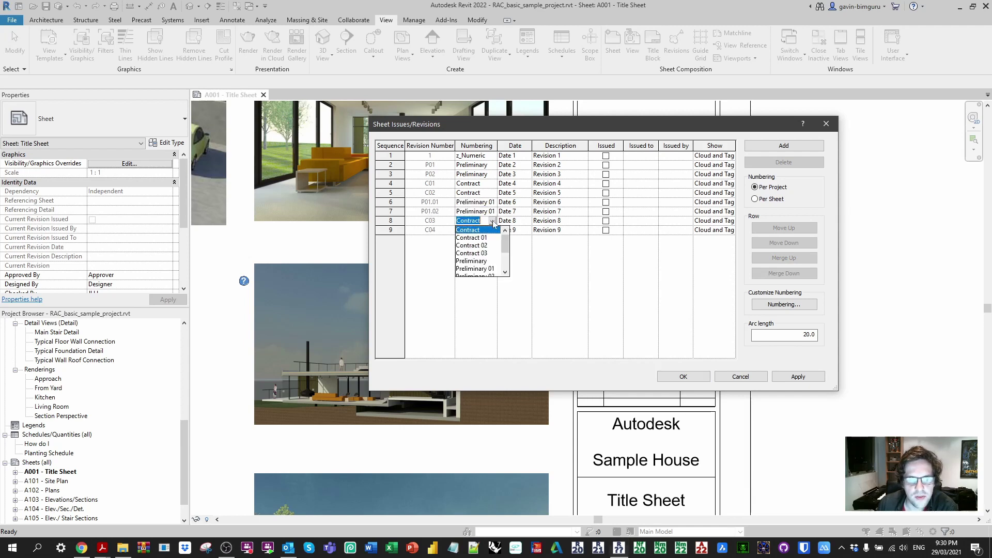
pyautogui.scroll(-3, 488, 241)
pyautogui.click(489, 238)
pyautogui.click(492, 230)
pyautogui.click(492, 230)
pyautogui.click(491, 262)
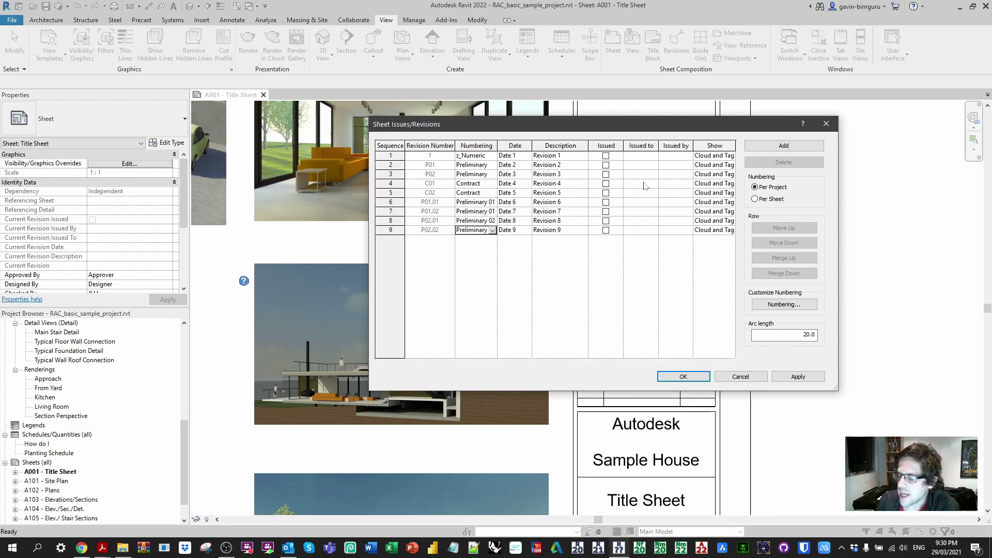
# - Switch to per-sheet revision numbering, accept the warning, and widen the Numbering column
pyautogui.click(774, 202)
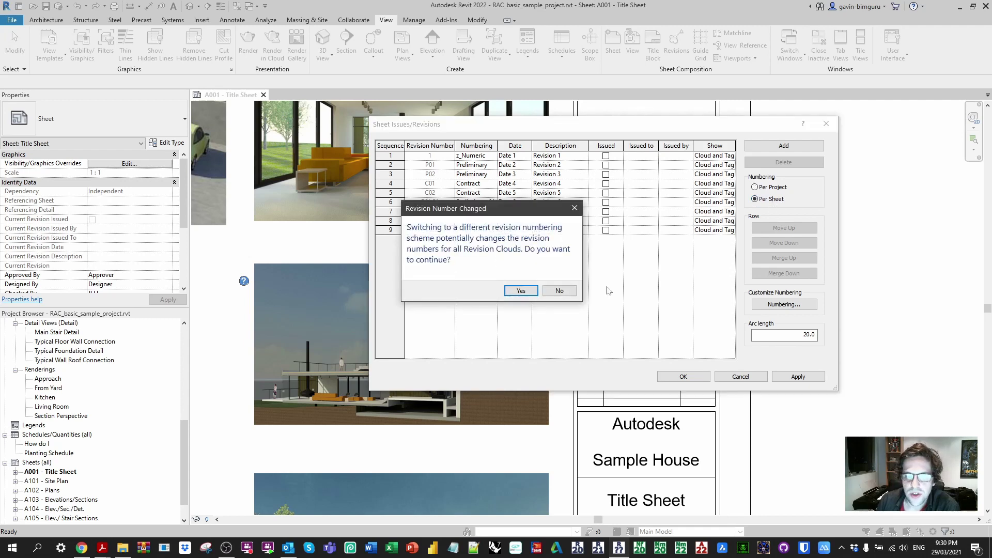
pyautogui.click(527, 292)
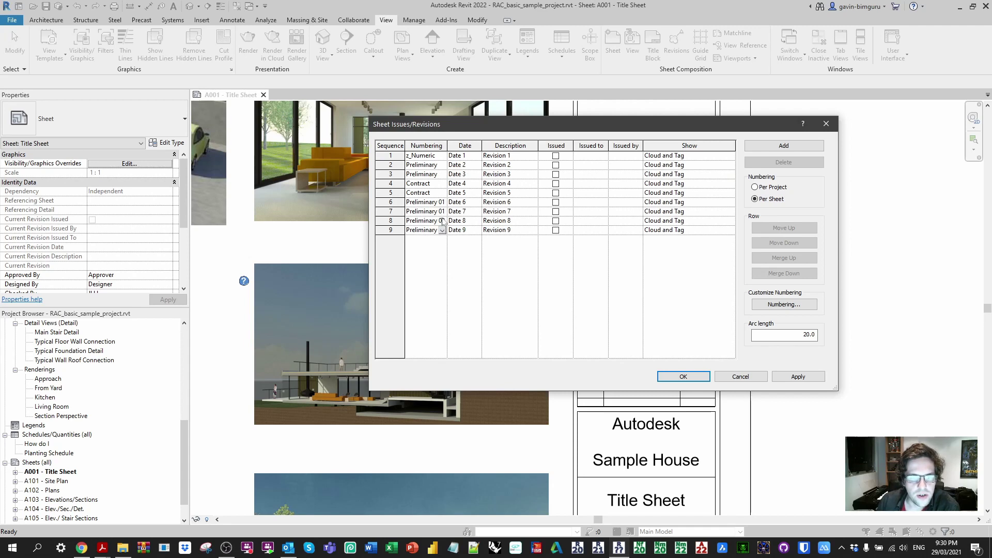
pyautogui.moveTo(447, 146); pyautogui.dragTo(482, 145)
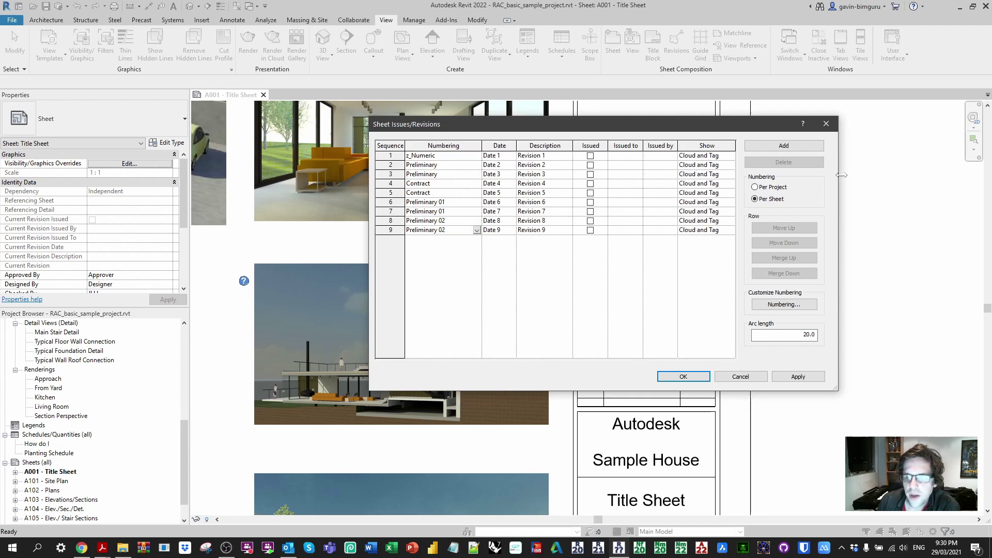
# - Add revisions 10–13, setting 10–11 to Contract 01 and 12–13 to Contract 02
pyautogui.click(794, 147)
pyautogui.click(793, 147)
pyautogui.click(793, 147)
pyautogui.click(793, 147)
pyautogui.click(477, 239)
pyautogui.click(460, 252)
pyautogui.click(475, 250)
pyautogui.click(455, 257)
pyautogui.click(477, 258)
pyautogui.click(455, 275)
pyautogui.click(477, 267)
pyautogui.click(458, 284)
pyautogui.click(562, 156)
# - Set the descriptions of revisions 2–5 to P, P, C and C
pyautogui.press('Down')
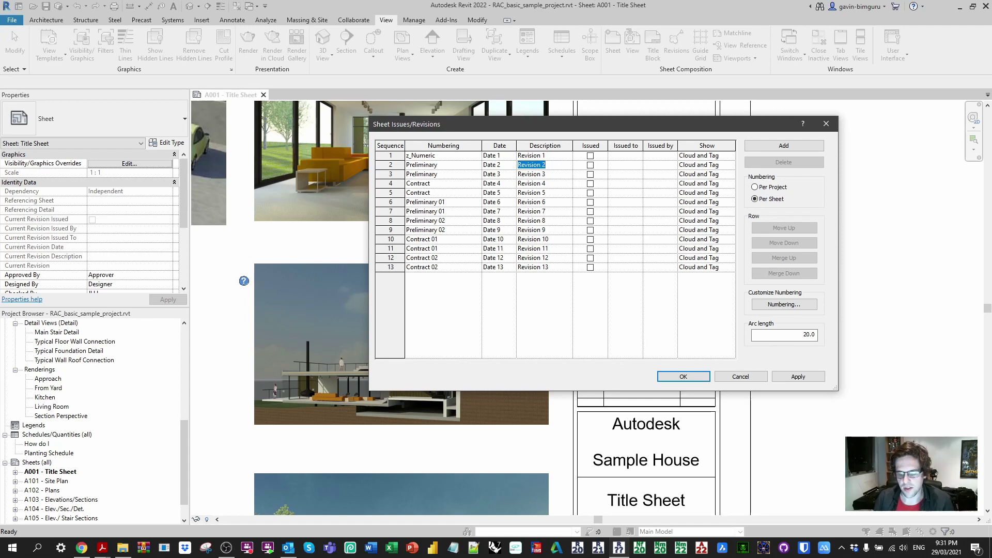
pyautogui.write('P')
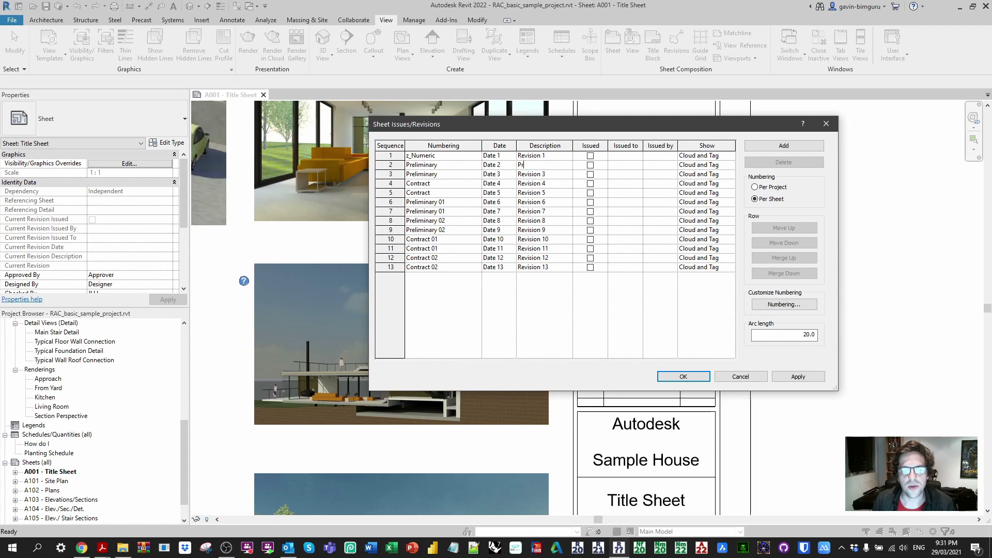
pyautogui.press('Down')
pyautogui.write('P')
pyautogui.press('Down')
pyautogui.write('C')
pyautogui.press('Down')
pyautogui.write('C')
pyautogui.press('Up')
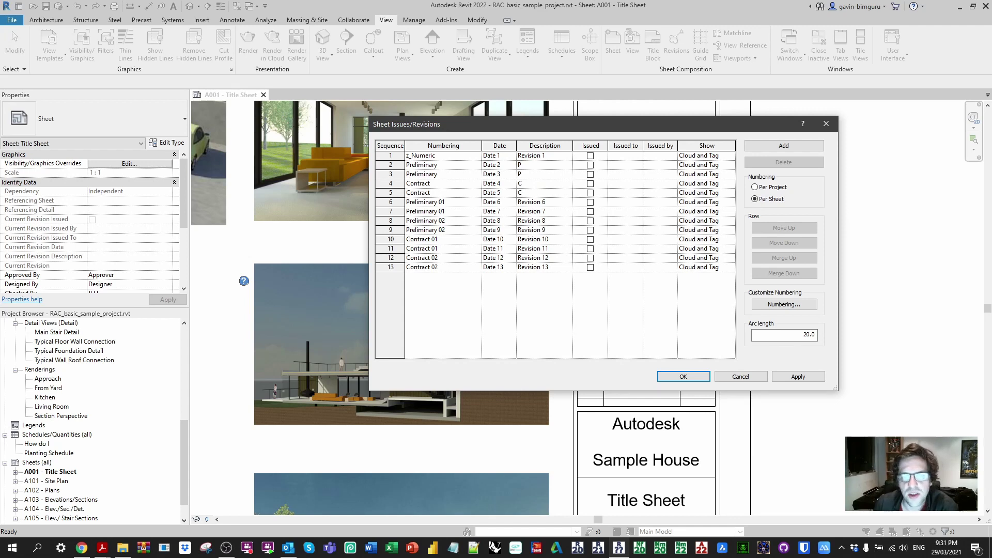
# - Set the descriptions of revisions 6–9 to P01, P01, P02 and P02
pyautogui.click(563, 203)
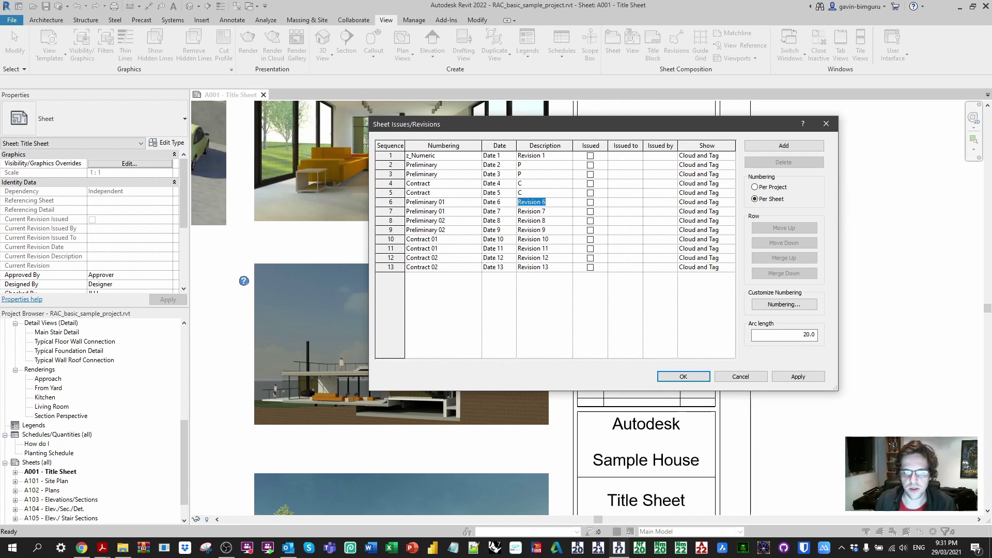
pyautogui.write('P01')
pyautogui.click(564, 213)
pyautogui.write('P01')
pyautogui.click(563, 221)
pyautogui.write('P01')
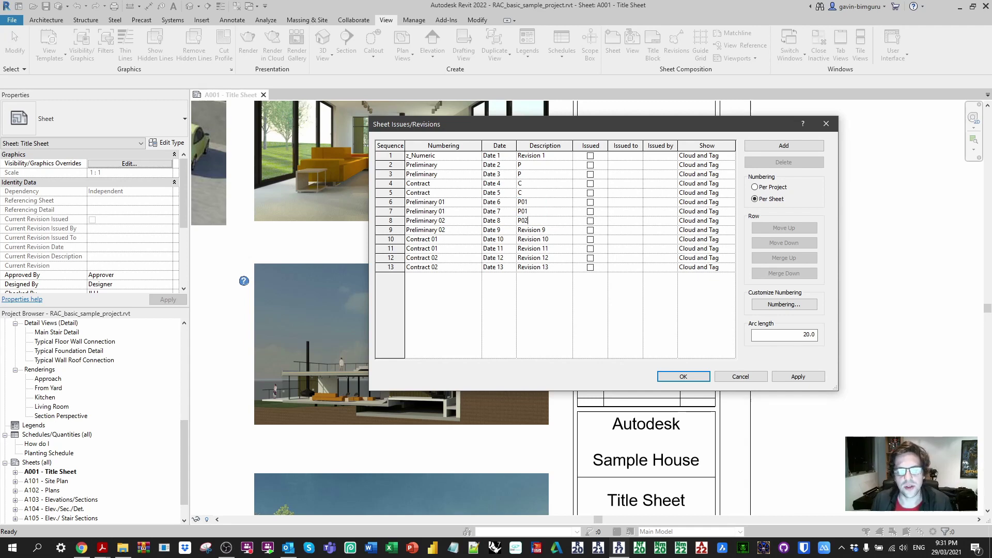
pyautogui.click(564, 230)
pyautogui.write('P02')
# - Set the descriptions of revisions 10–13 to C01, C01, C02 and C02
pyautogui.click(563, 239)
pyautogui.write('0')
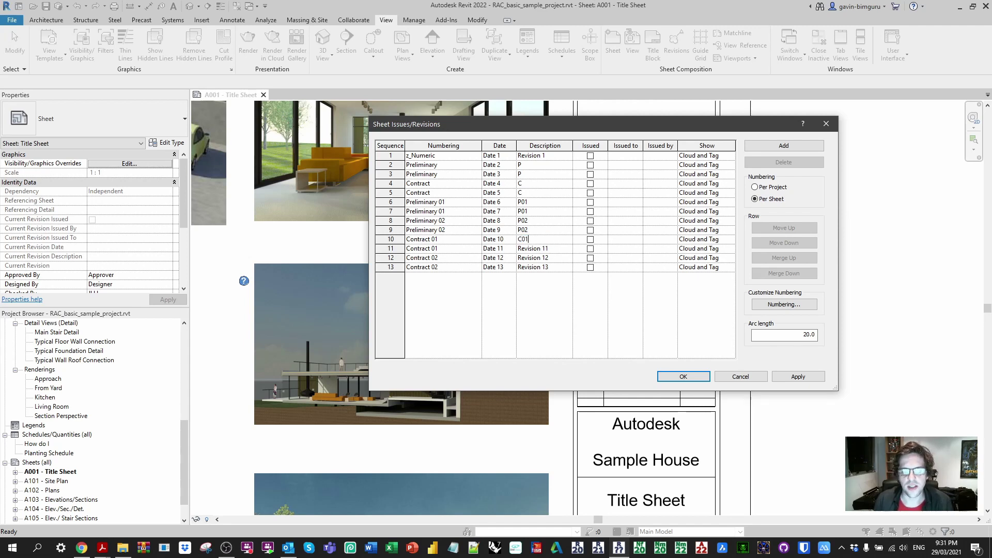
pyautogui.click(572, 249)
pyautogui.write('C01')
pyautogui.click(565, 259)
pyautogui.write('C02')
pyautogui.click(562, 267)
pyautogui.write('C01')
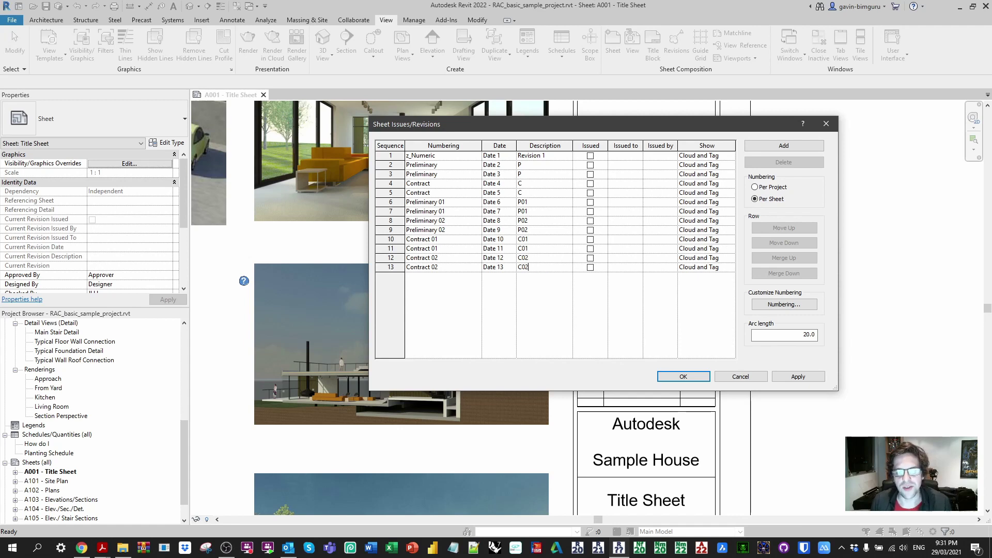
# - Apply the revision description edits and pan the sheet toward the title block
pyautogui.click(675, 377)
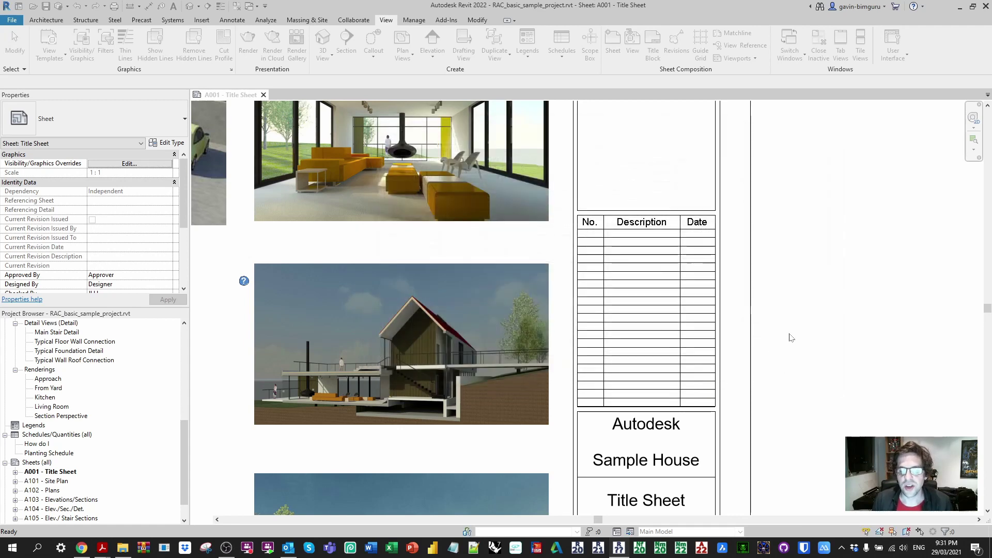
pyautogui.scroll(-1, 836, 282)
pyautogui.moveTo(836, 282); pyautogui.dragTo(775, 235, button='middle')
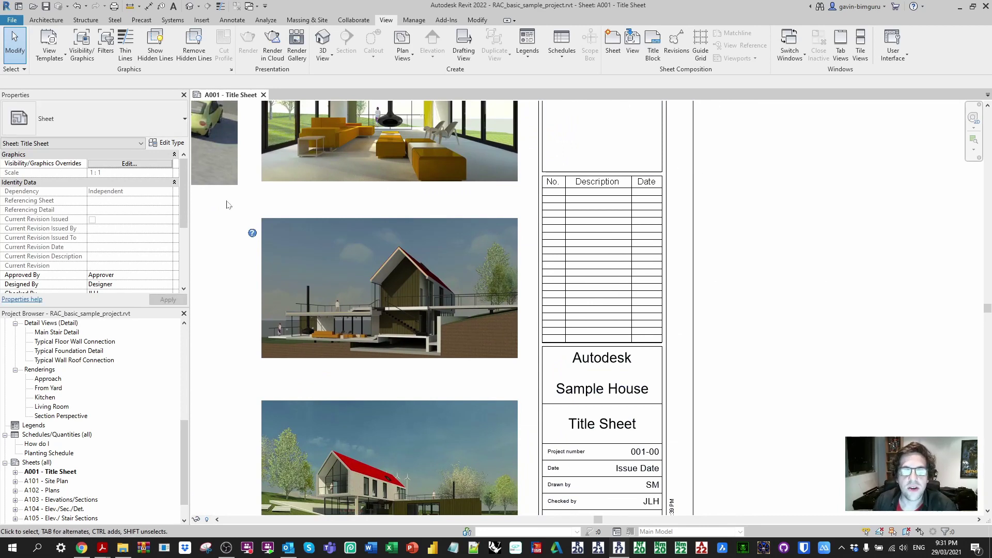
pyautogui.scroll(-4, 153, 217)
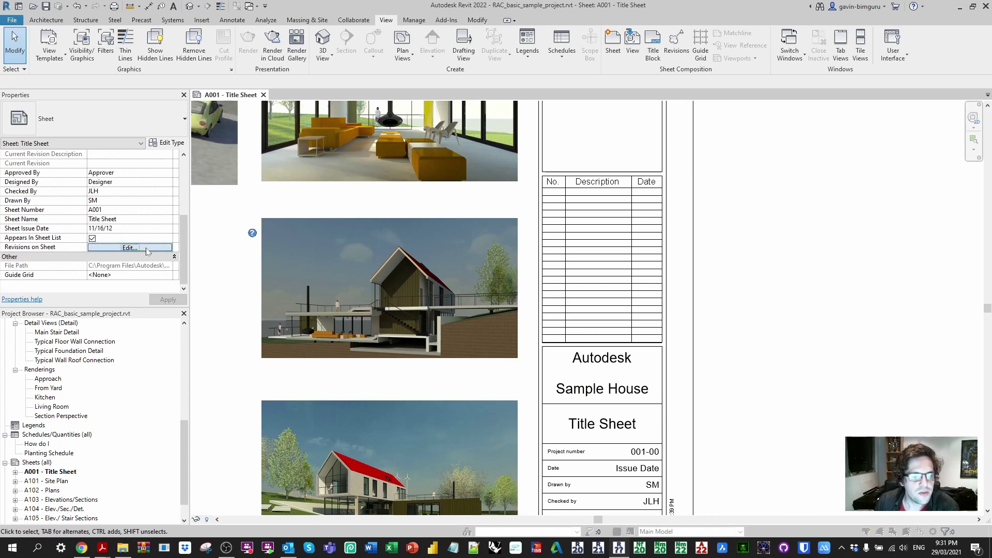
# - Tick Seq. 6 - P01 in Revisions on Sheet so the schedule lists it
pyautogui.click(148, 250)
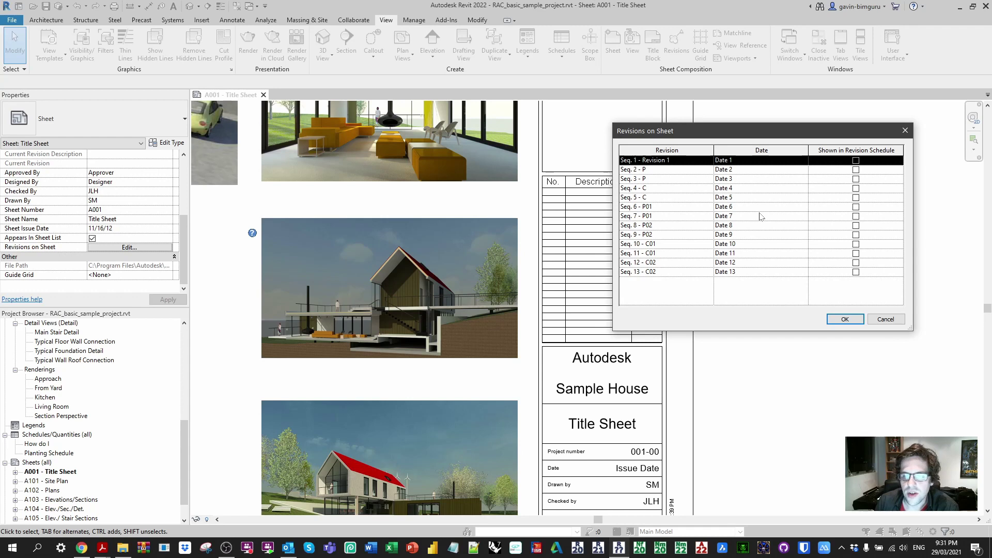
pyautogui.click(856, 207)
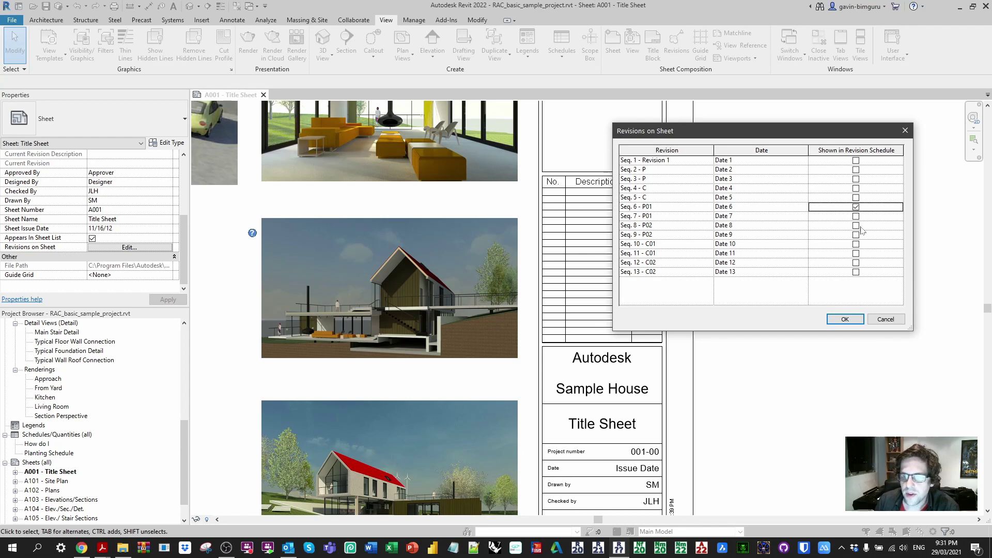
pyautogui.click(846, 320)
pyautogui.scroll(3, 652, 205)
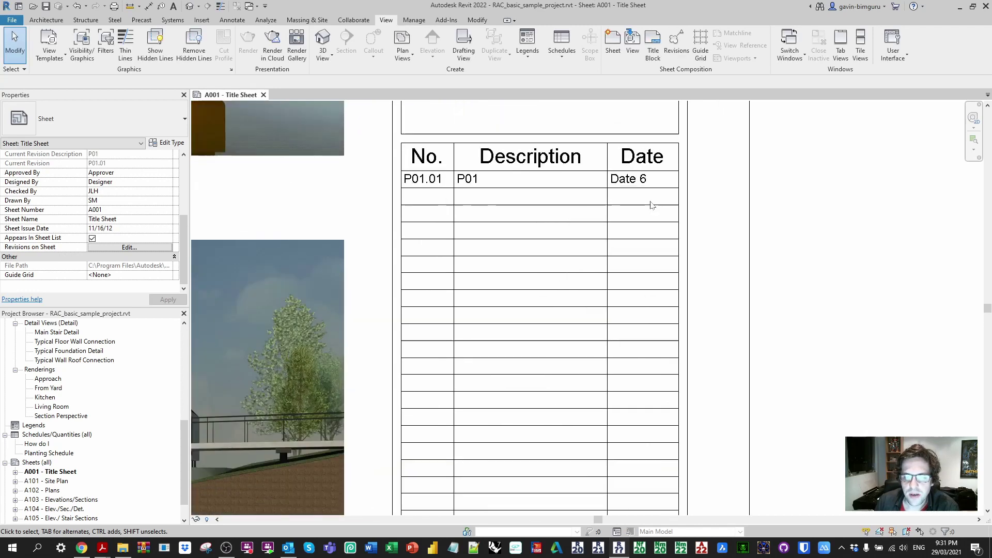
pyautogui.scroll(-3, 562, 217)
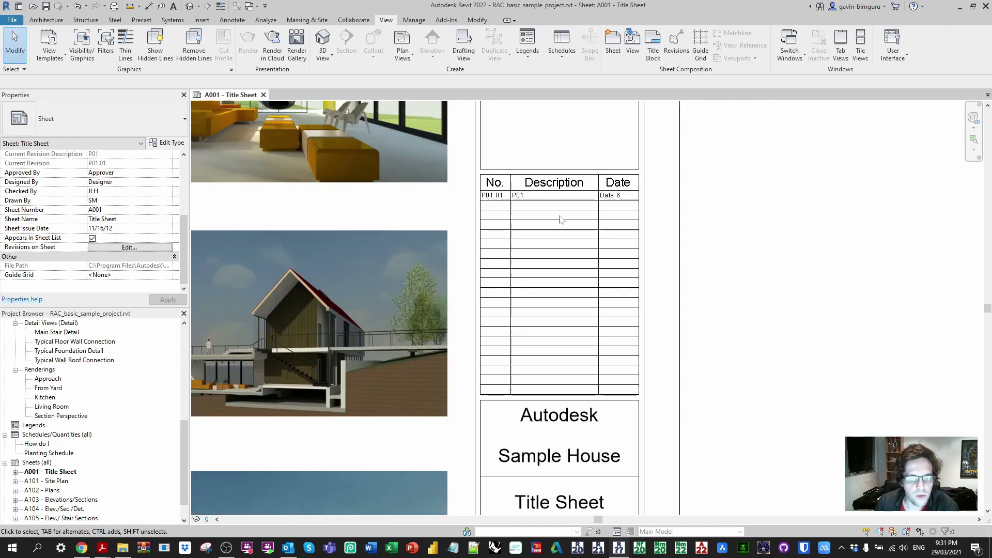
pyautogui.scroll(4, 601, 330)
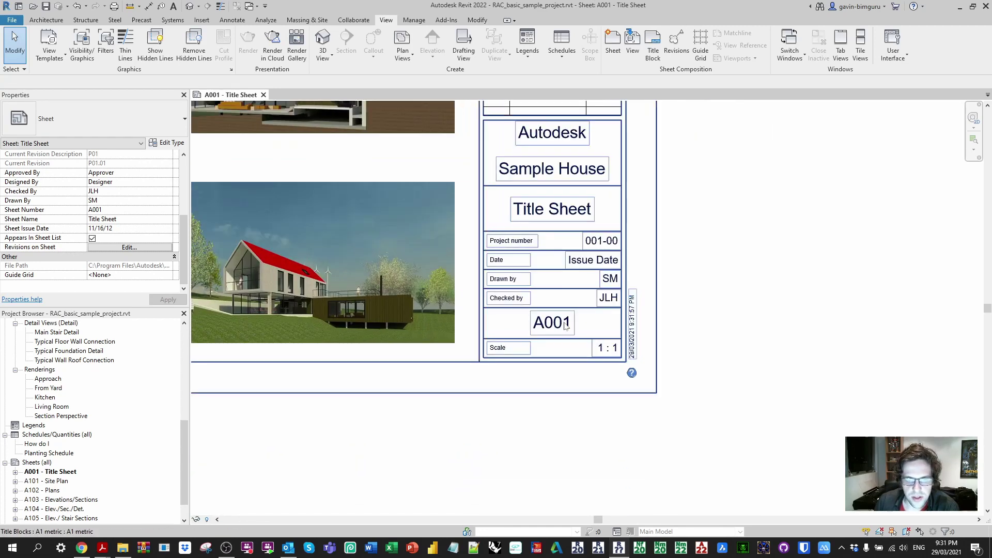
pyautogui.moveTo(570, 323); pyautogui.dragTo(592, 356, button='middle')
# - Edit the title block family and delete the Checked by caption text
pyautogui.click(554, 314)
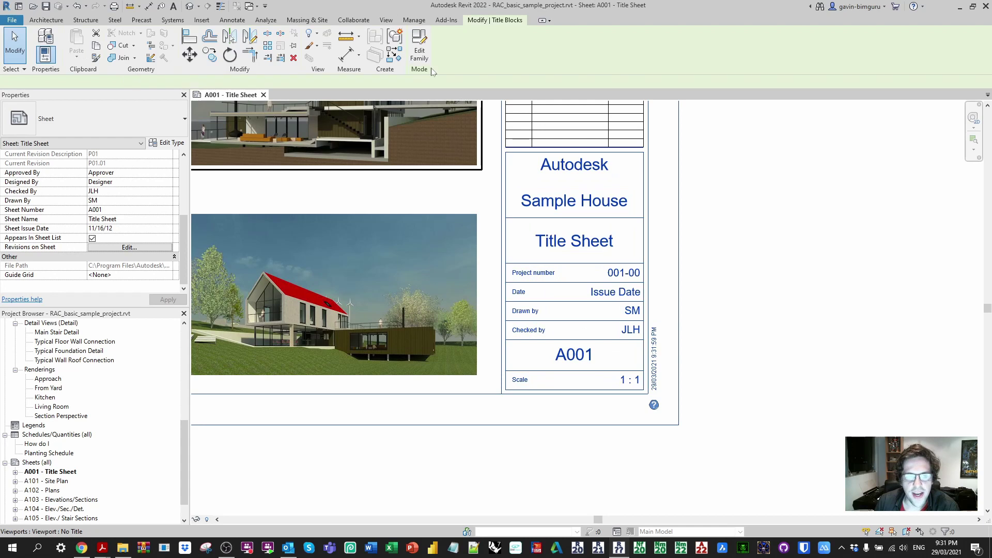
pyautogui.doubleClick(679, 258)
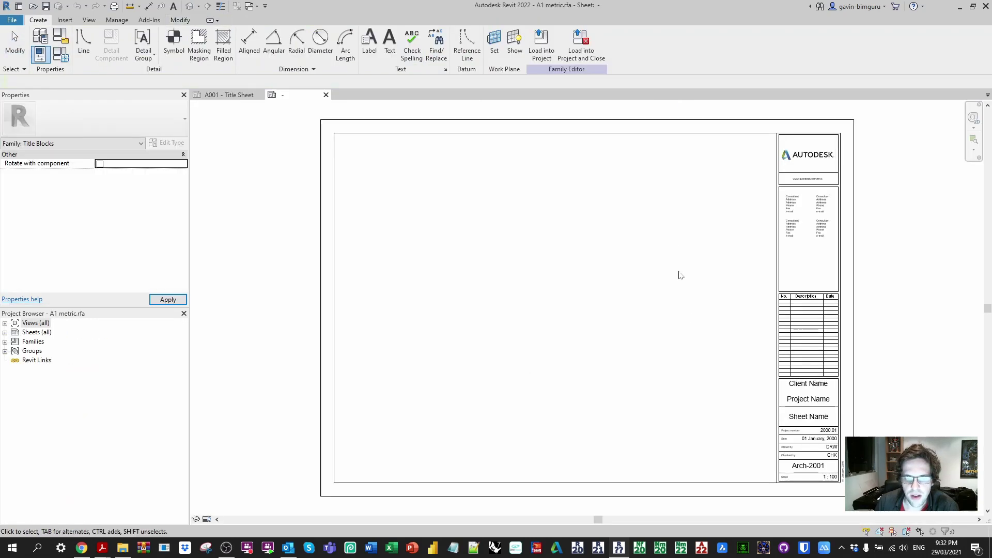
pyautogui.scroll(3, 610, 310)
pyautogui.click(612, 292)
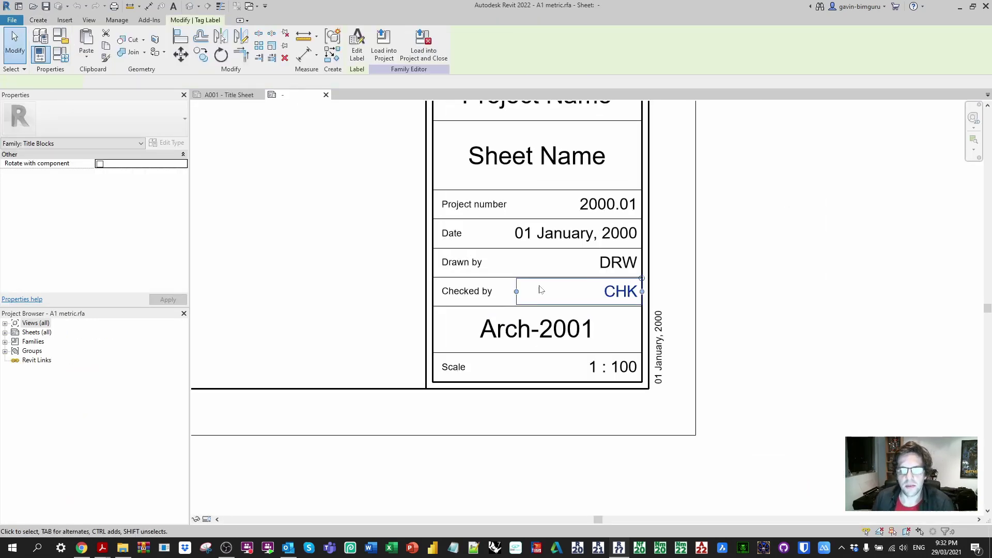
pyautogui.press('Delete')
pyautogui.hotkey('ctrl', 'z')
pyautogui.click(488, 291)
pyautogui.press('Delete')
# - Change the CHK label's parameter from Checked By to Current Revision
pyautogui.click(608, 293)
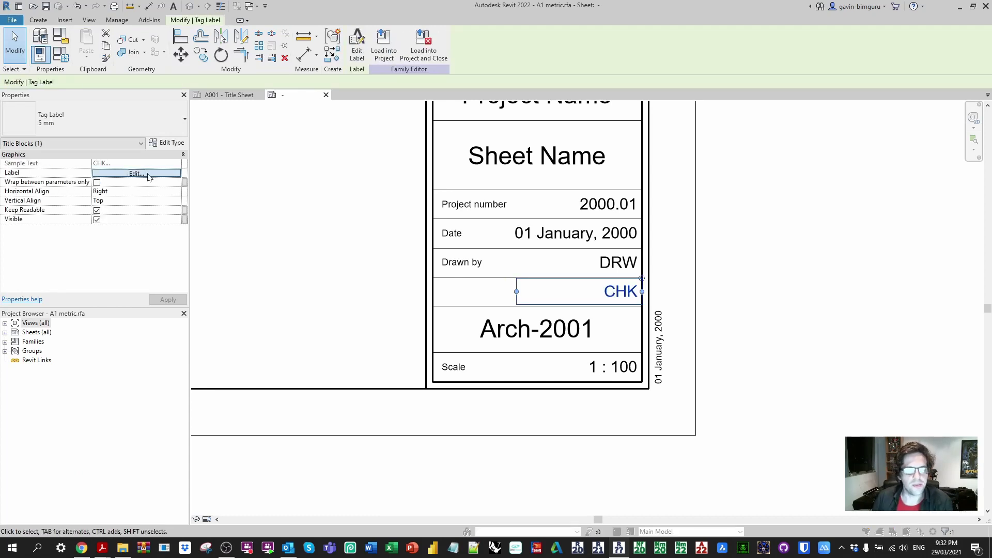
pyautogui.doubleClick(608, 293)
pyautogui.click(429, 259)
pyautogui.scroll(-3, 351, 284)
pyautogui.scroll(-1, 351, 284)
pyautogui.click(331, 291)
pyautogui.click(429, 244)
pyautogui.click(579, 363)
# - Load the edited title block into the project, overwriting the existing family
pyautogui.click(424, 46)
pyautogui.click(517, 274)
pyautogui.click(518, 274)
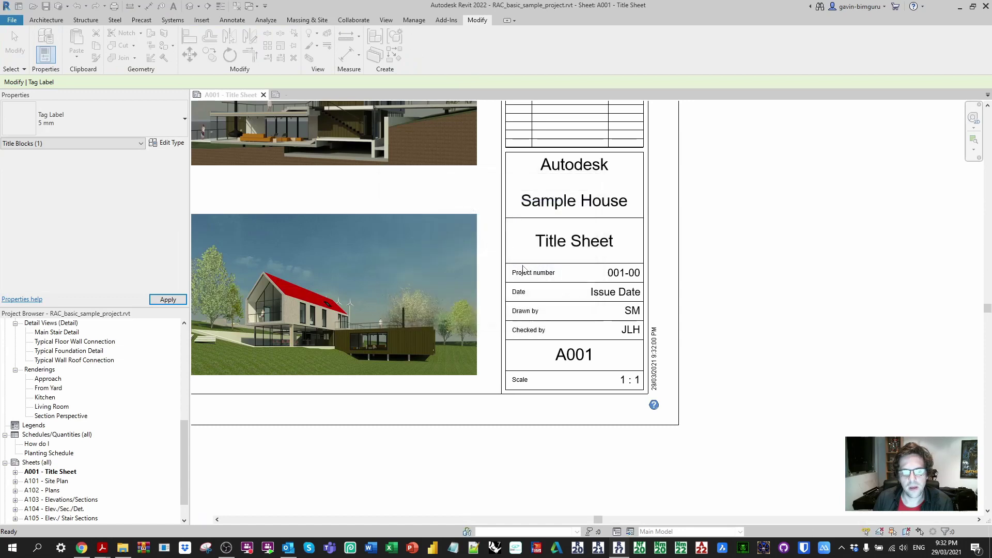
pyautogui.scroll(4, 625, 331)
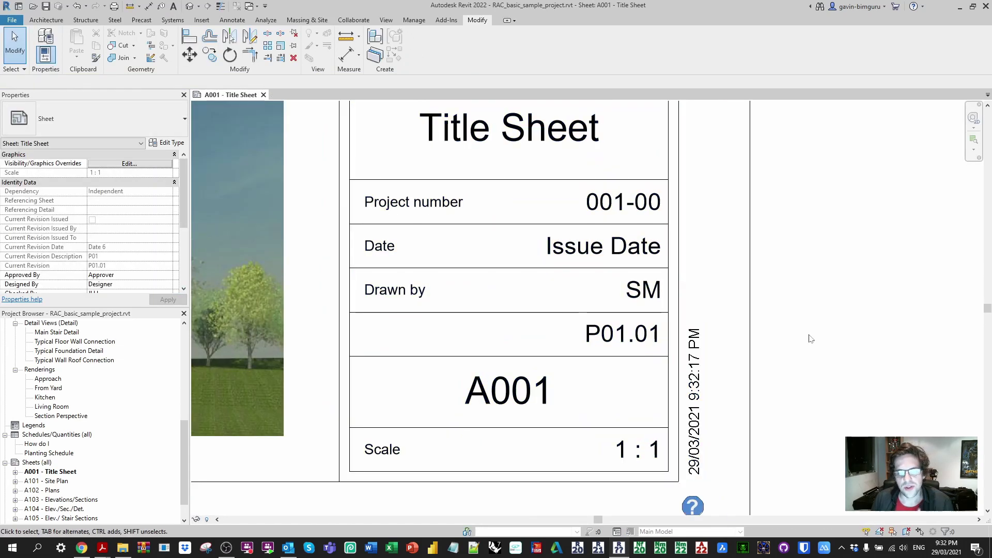
pyautogui.scroll(-3, 833, 248)
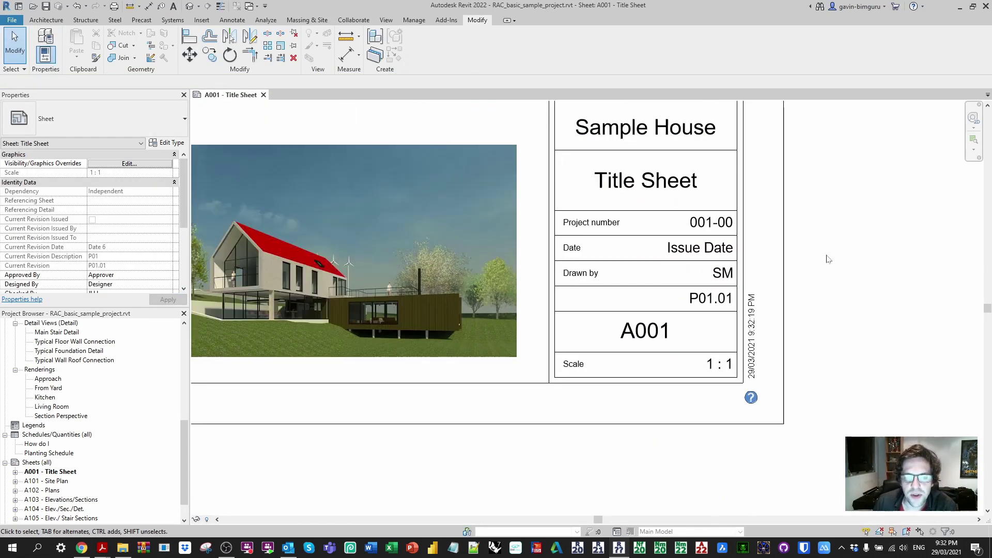
pyautogui.moveTo(822, 250); pyautogui.dragTo(777, 408, button='middle')
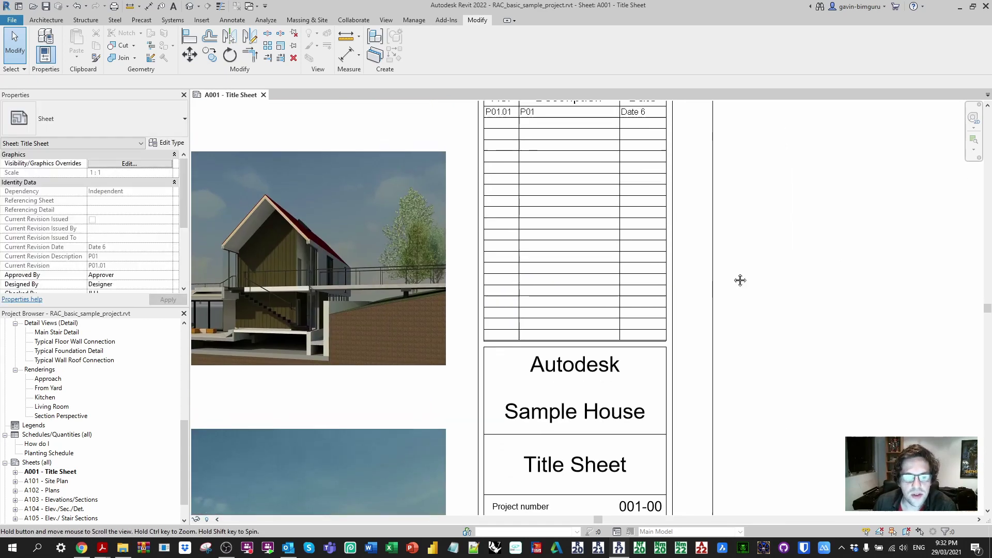
# - Show revision sequence 7 (P01) in the sheet's revision schedule
pyautogui.scroll(-3, 131, 248)
pyautogui.click(129, 257)
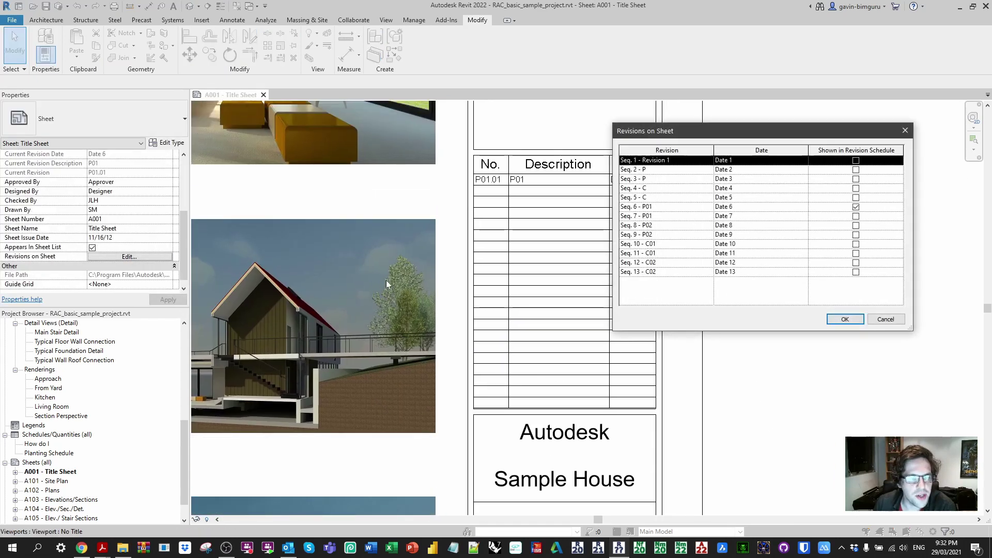
pyautogui.click(855, 216)
pyautogui.click(856, 216)
pyautogui.click(845, 319)
pyautogui.scroll(2, 727, 186)
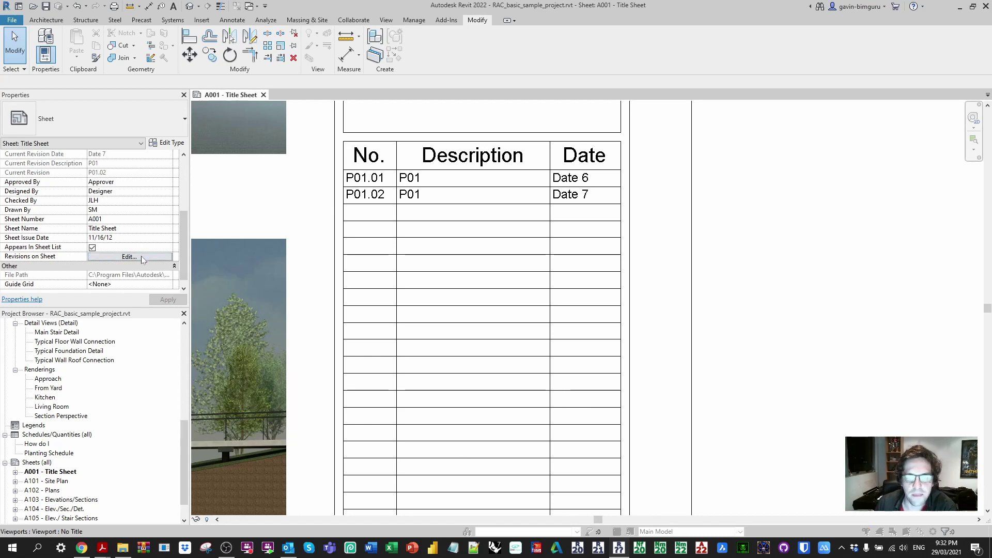
# - Show revision sequence 3 (P) in the sheet's revision schedule
pyautogui.click(130, 257)
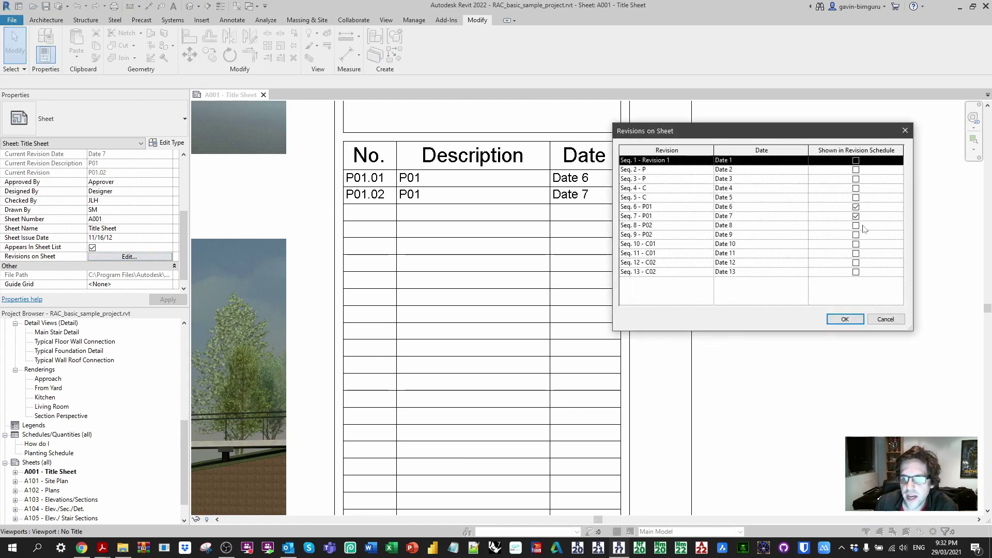
pyautogui.click(856, 179)
pyautogui.click(845, 319)
pyautogui.scroll(-3, 752, 218)
pyautogui.moveTo(795, 255); pyautogui.dragTo(712, 185, button='middle')
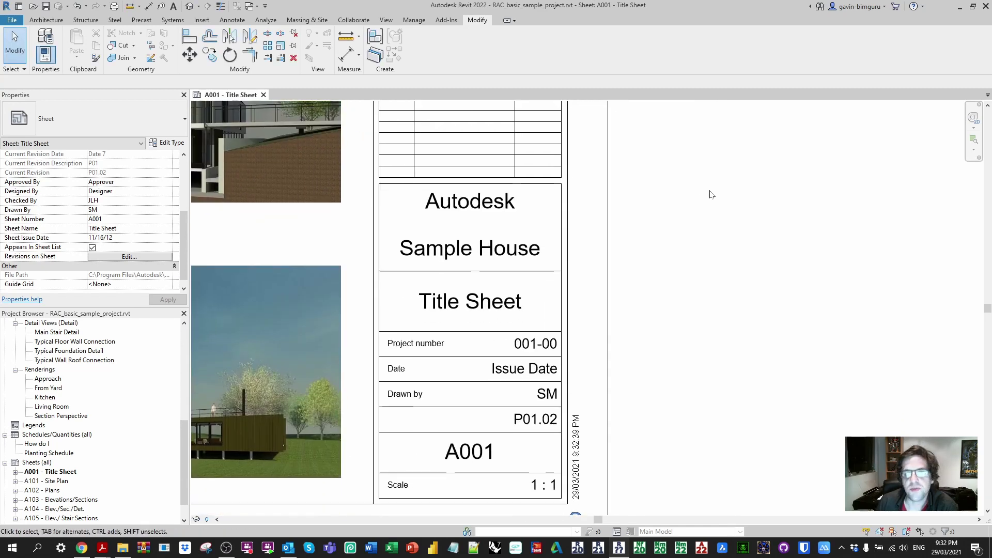
pyautogui.click(607, 155)
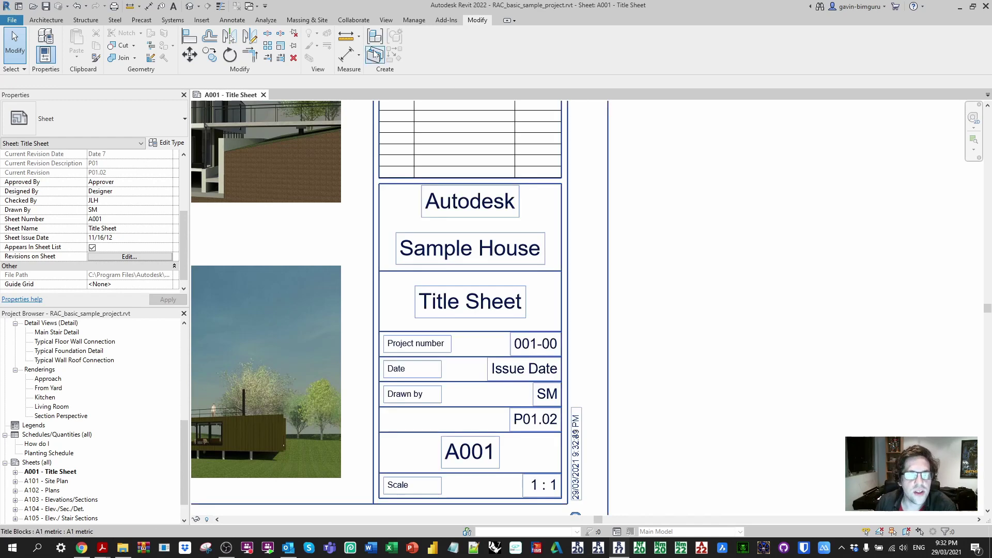
pyautogui.click(386, 20)
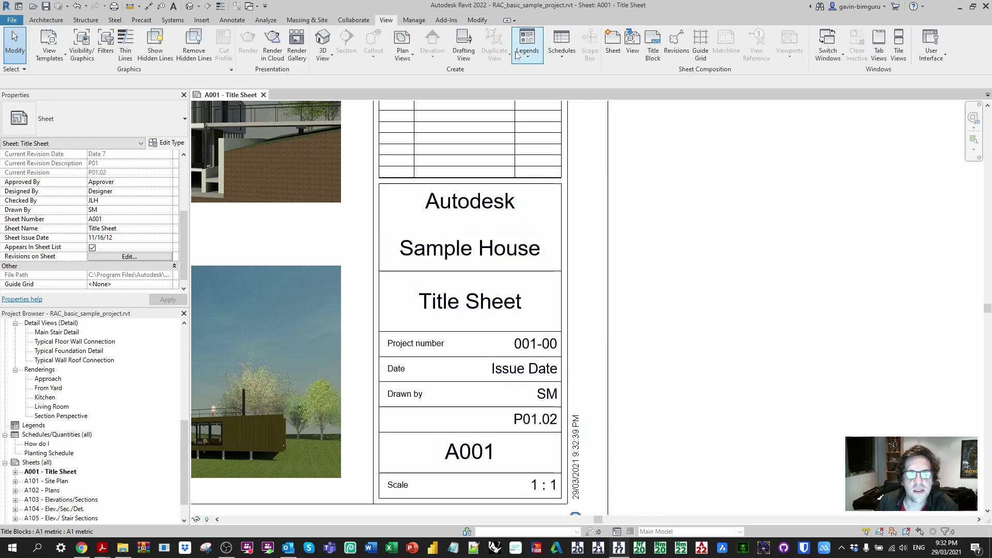
# - In Sheet Issues/Revisions, move the Date 3 Preliminary revision down two places, cancelling a merge
pyautogui.click(678, 50)
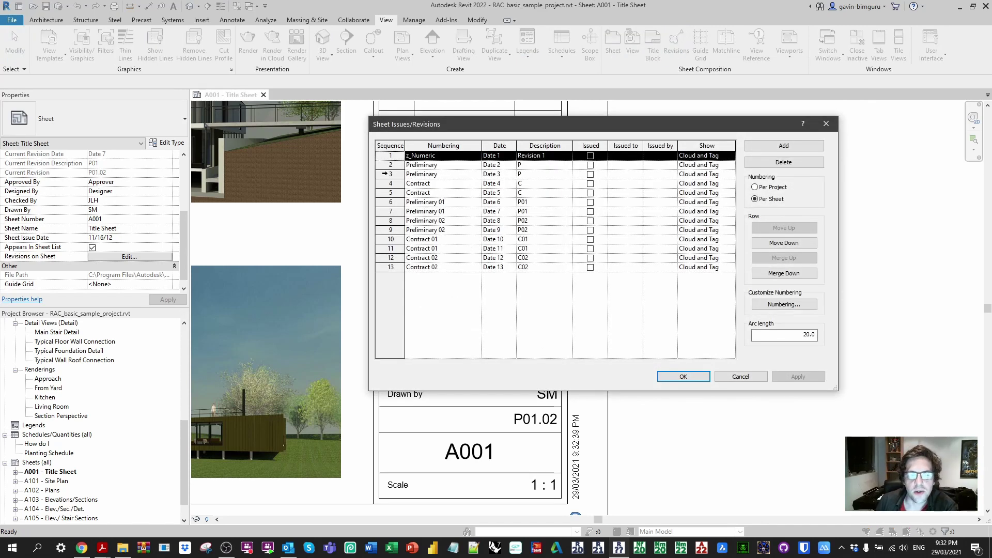
pyautogui.click(386, 174)
pyautogui.click(799, 273)
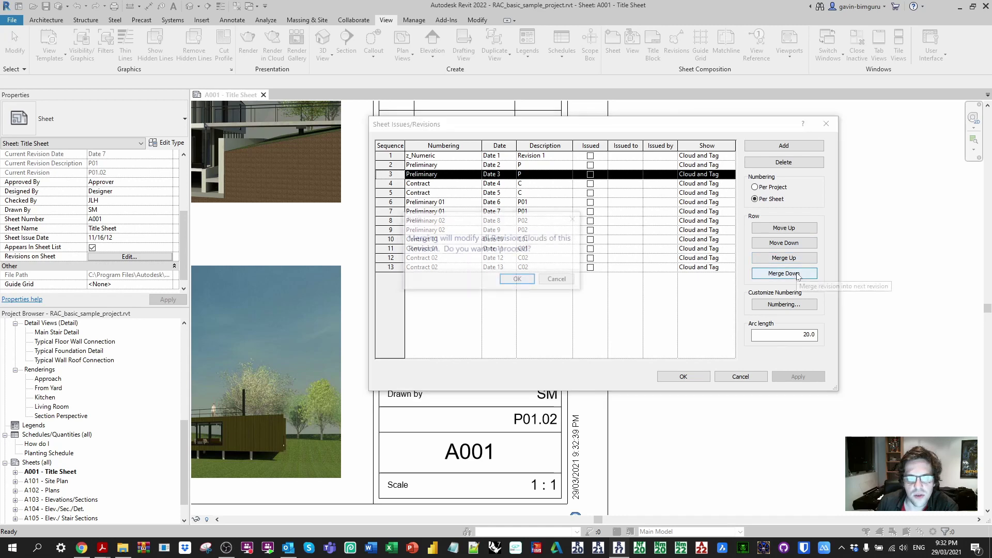
pyautogui.click(558, 279)
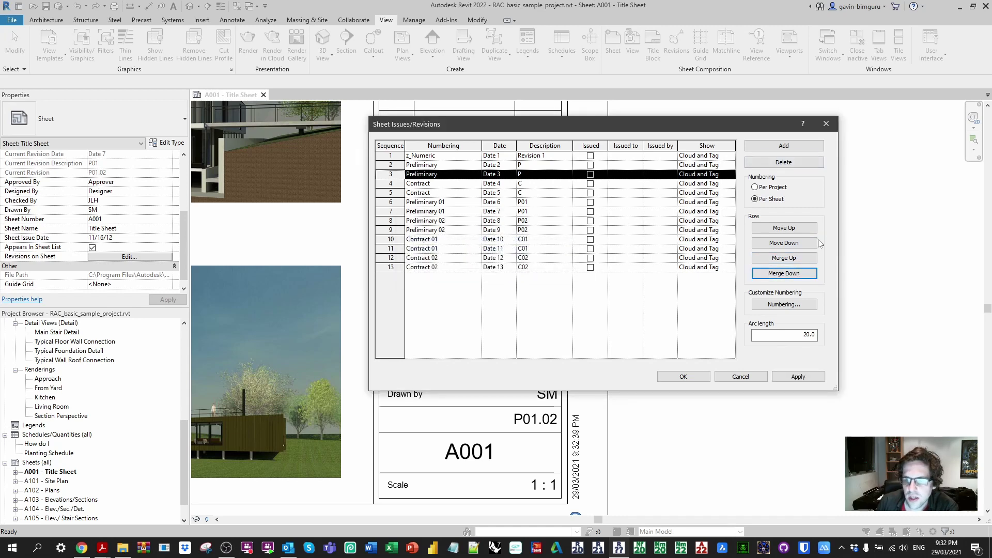
pyautogui.click(793, 244)
pyautogui.click(794, 243)
pyautogui.click(793, 244)
pyautogui.click(793, 244)
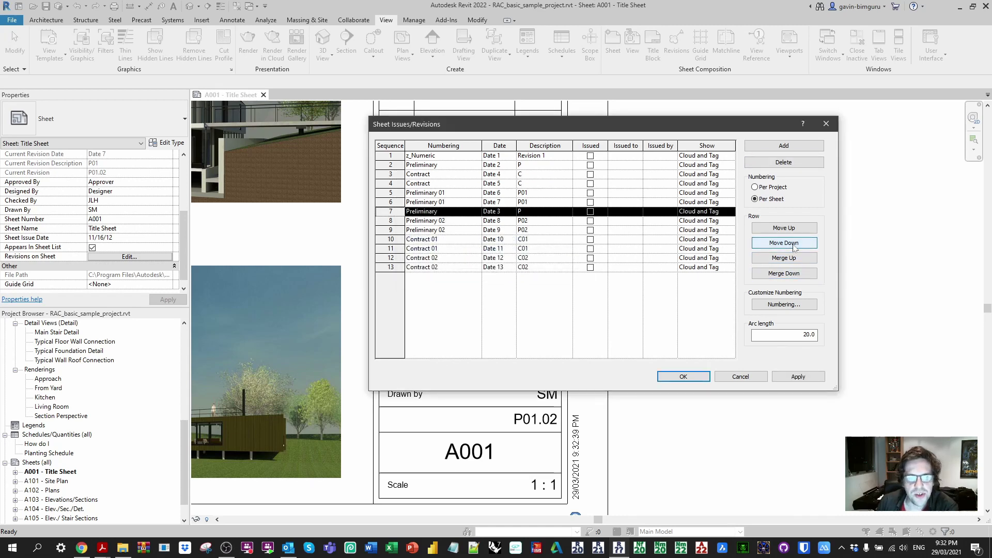
# - Move the Date 2 Preliminary revision down to sequence 9 and apply the order
pyautogui.click(386, 164)
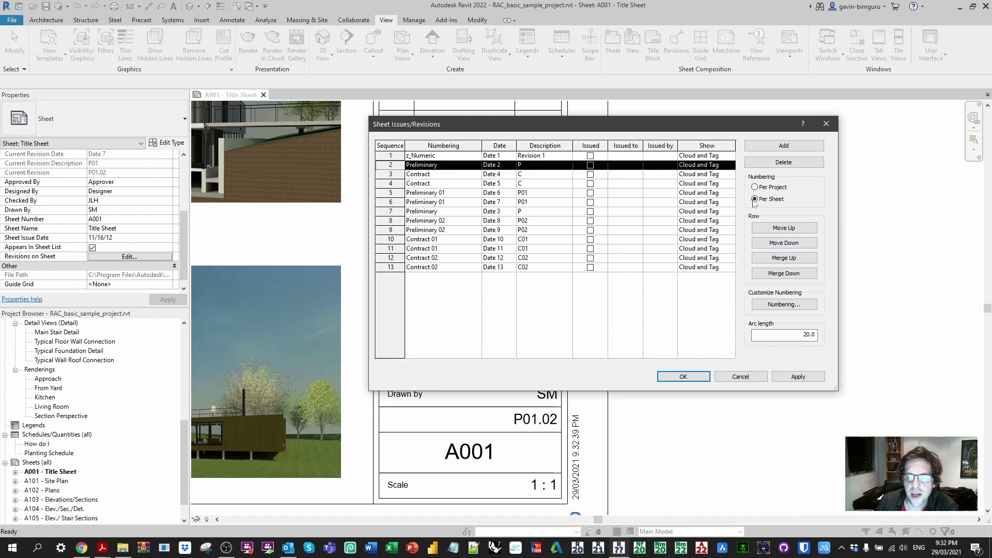
pyautogui.click(796, 244)
pyautogui.click(796, 244)
pyautogui.click(796, 244)
pyautogui.click(796, 244)
pyautogui.click(796, 244)
pyautogui.click(795, 244)
pyautogui.click(796, 244)
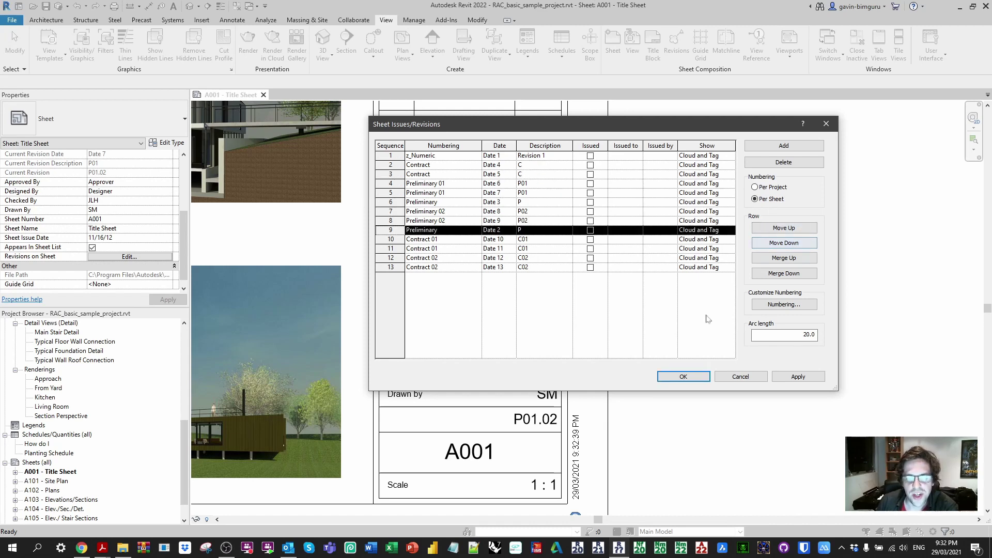
pyautogui.click(684, 377)
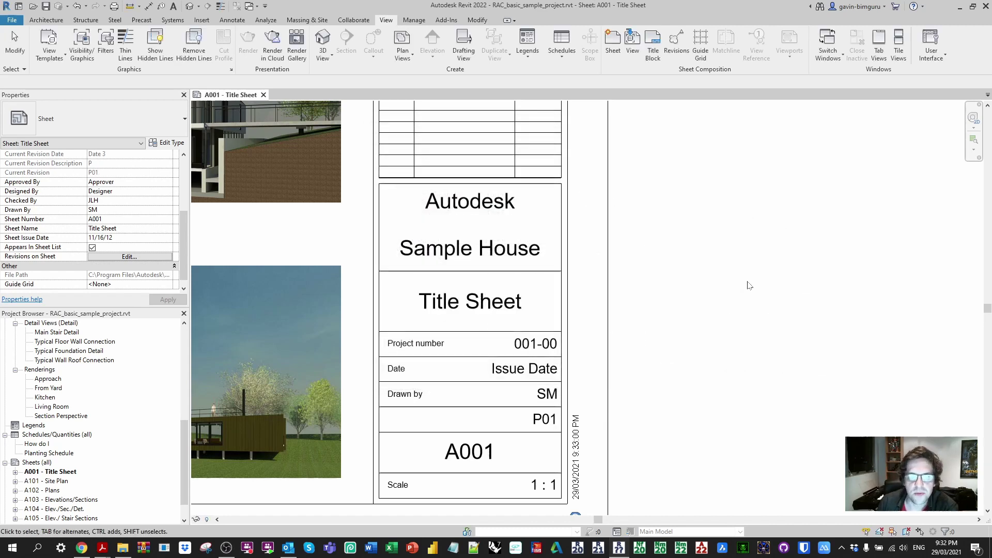
pyautogui.click(153, 257)
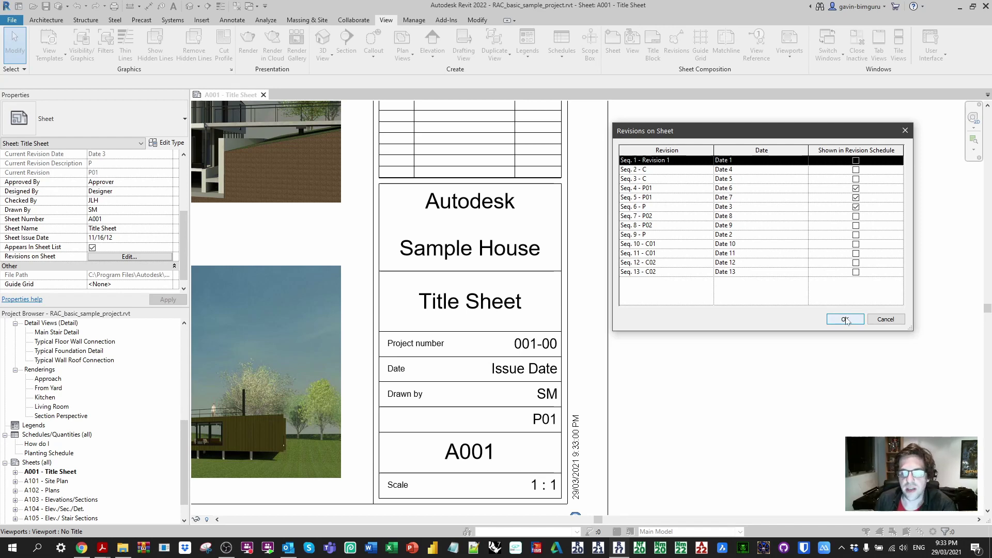
# - Confirm the sheet's revisions and pan to the revision table
pyautogui.click(846, 320)
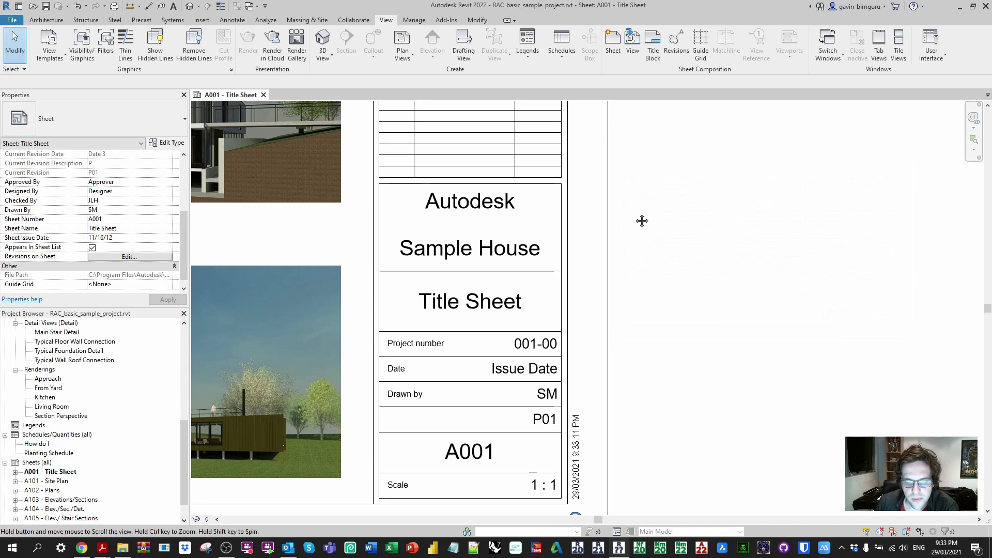
pyautogui.moveTo(646, 225); pyautogui.dragTo(710, 469, button='middle')
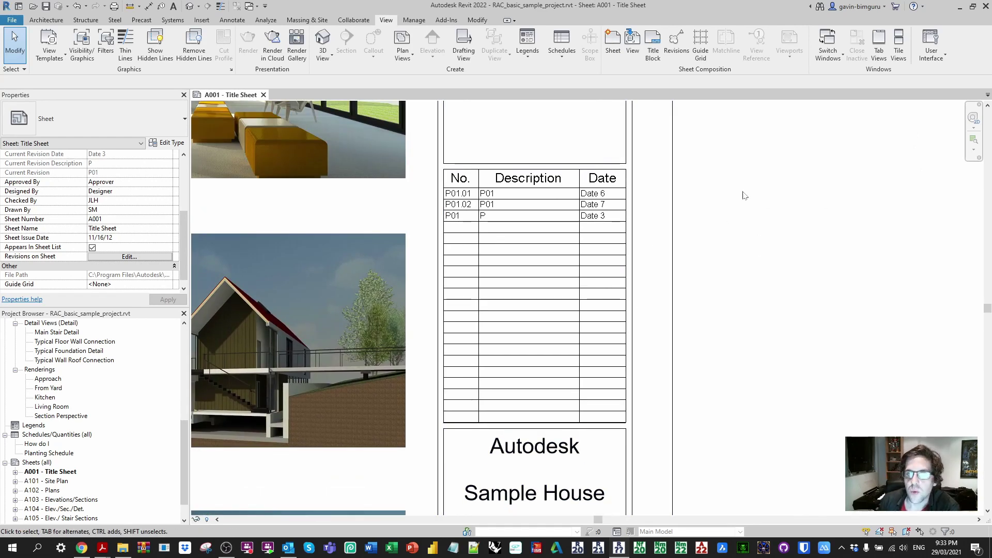
pyautogui.scroll(3, 788, 288)
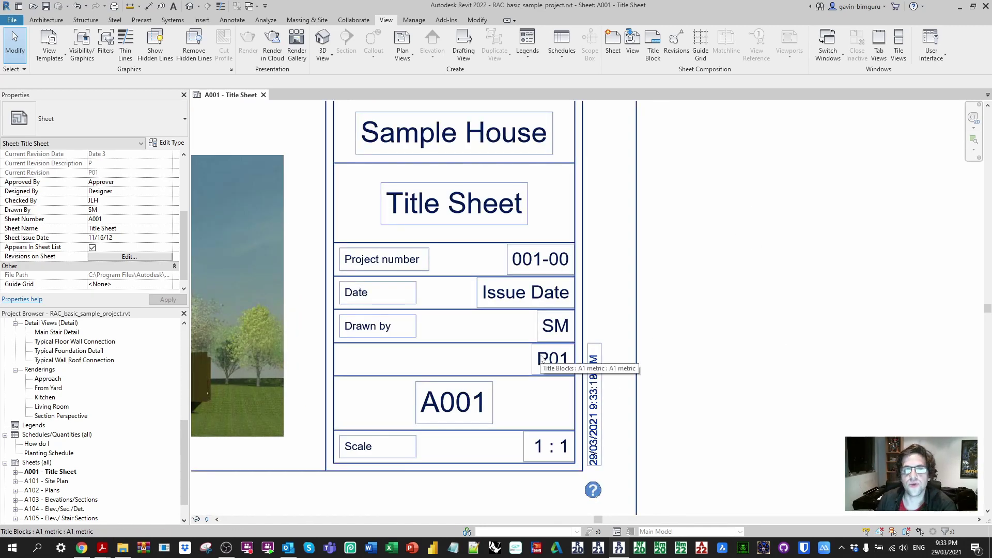
pyautogui.scroll(-2, 754, 370)
pyautogui.keyDown('ctrl'); pyautogui.scroll(6, 744, 331); pyautogui.keyUp('ctrl')
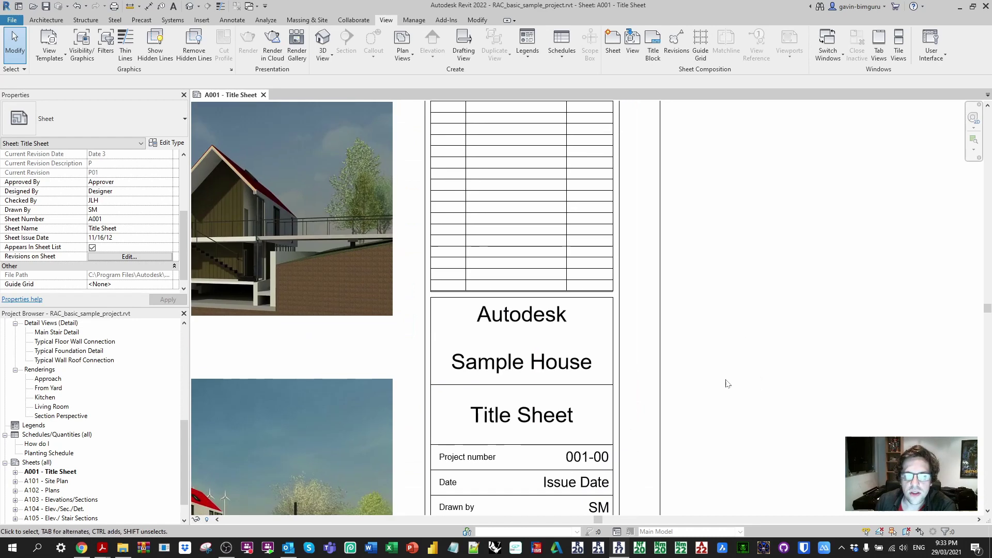
# - Show sequences 7, 8 and 9 (P02.01, P02.02, P02) in the revision schedule
pyautogui.click(130, 256)
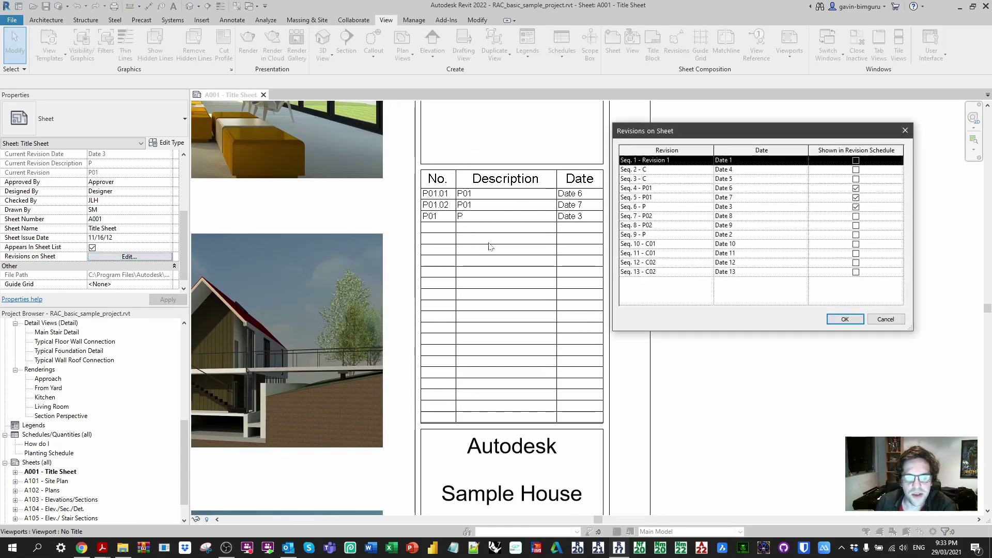
pyautogui.click(856, 216)
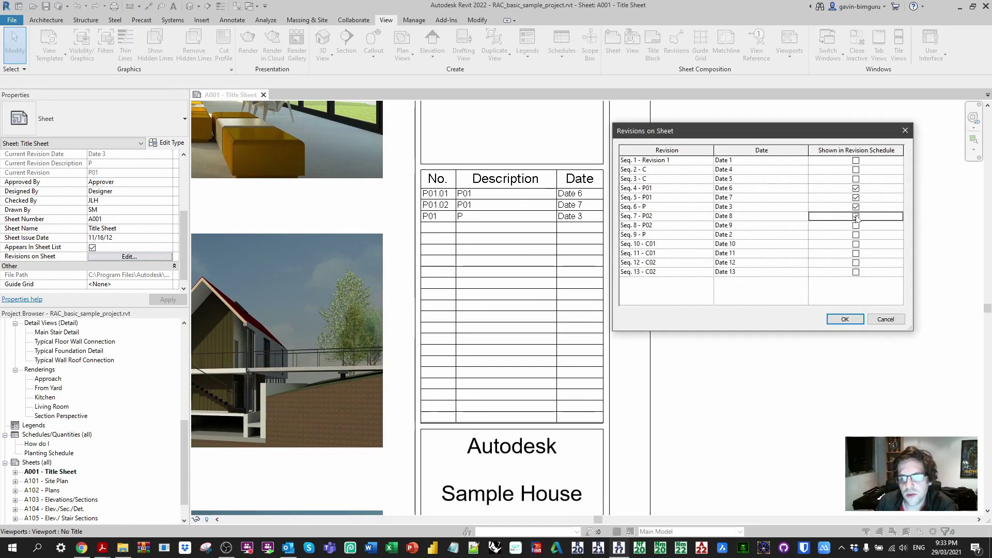
pyautogui.click(855, 226)
pyautogui.click(856, 235)
pyautogui.click(845, 319)
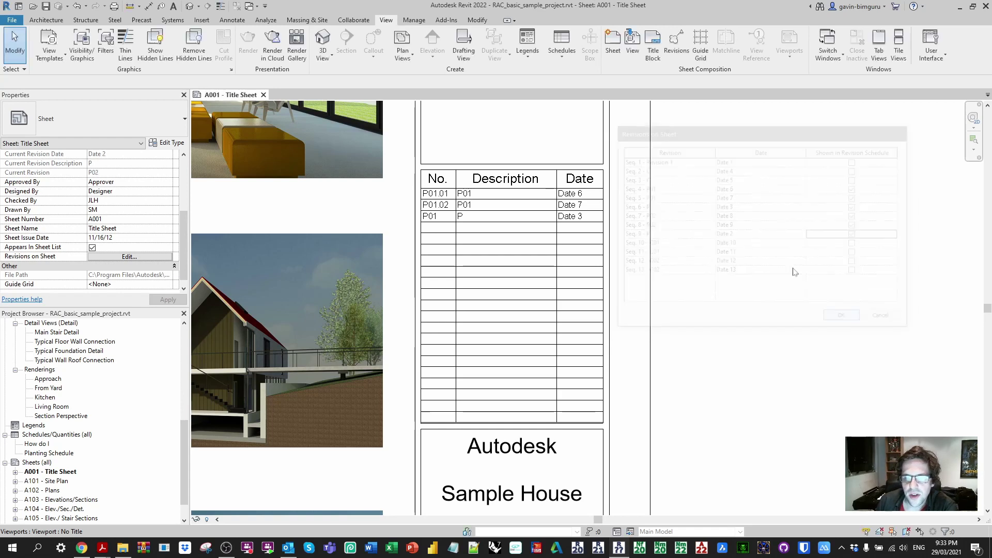
pyautogui.scroll(2, 464, 178)
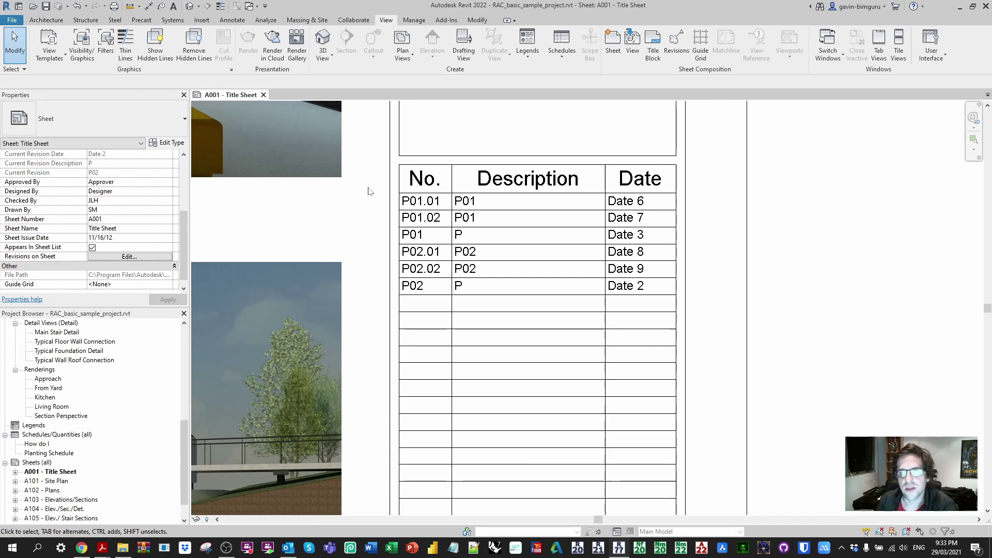
# - In Sheet Issues/Revisions, edit the numbering sequence cells of revisions 4 and 6
pyautogui.click(677, 41)
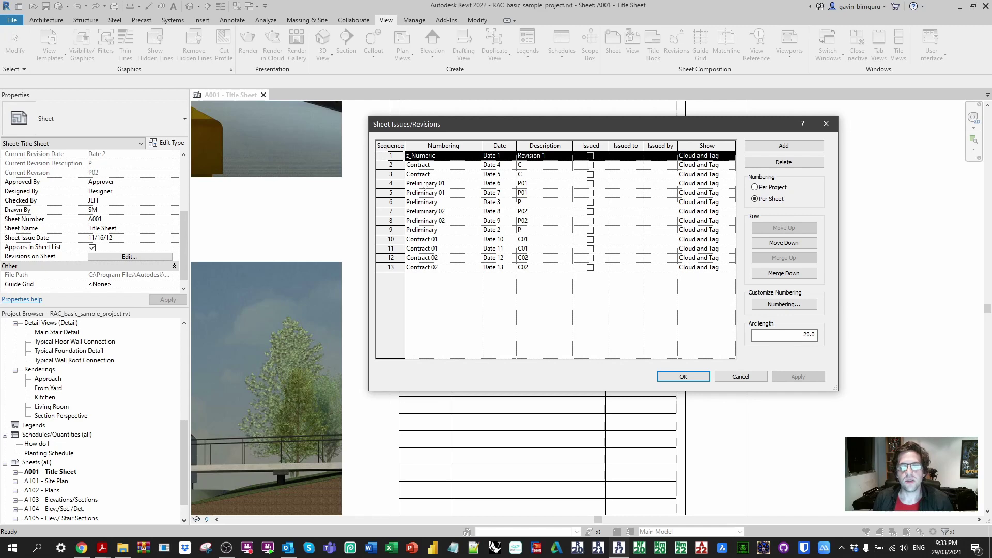
pyautogui.click(452, 183)
pyautogui.click(444, 211)
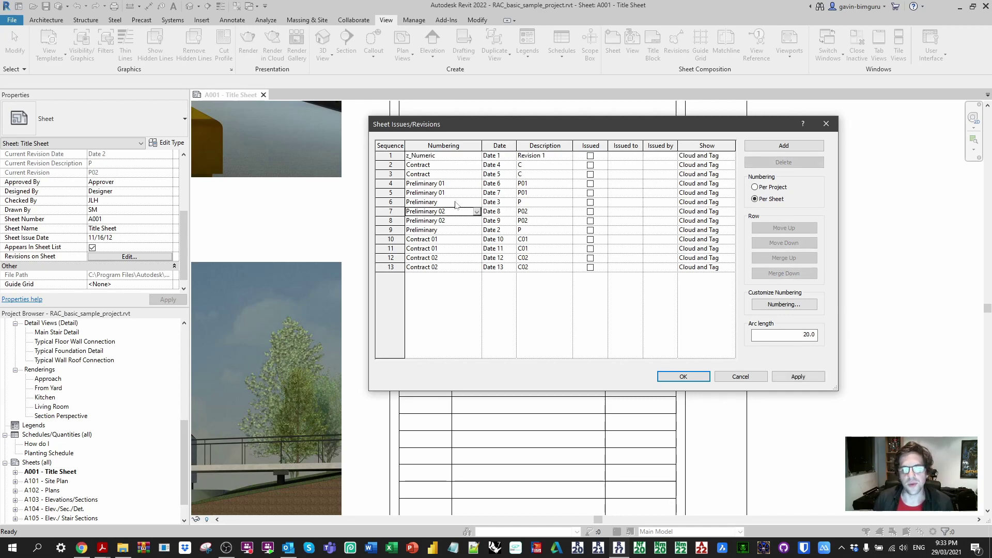
pyautogui.click(439, 202)
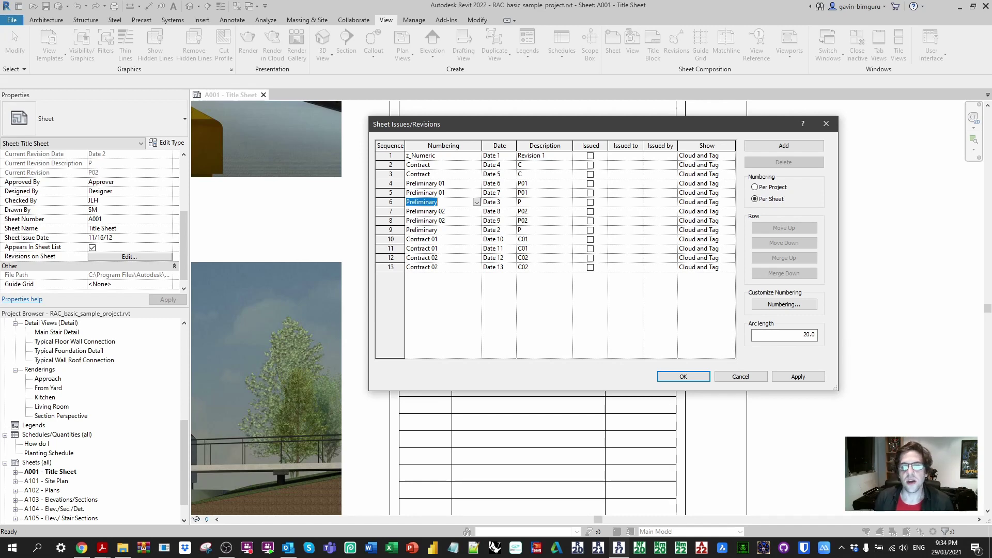
pyautogui.click(395, 192)
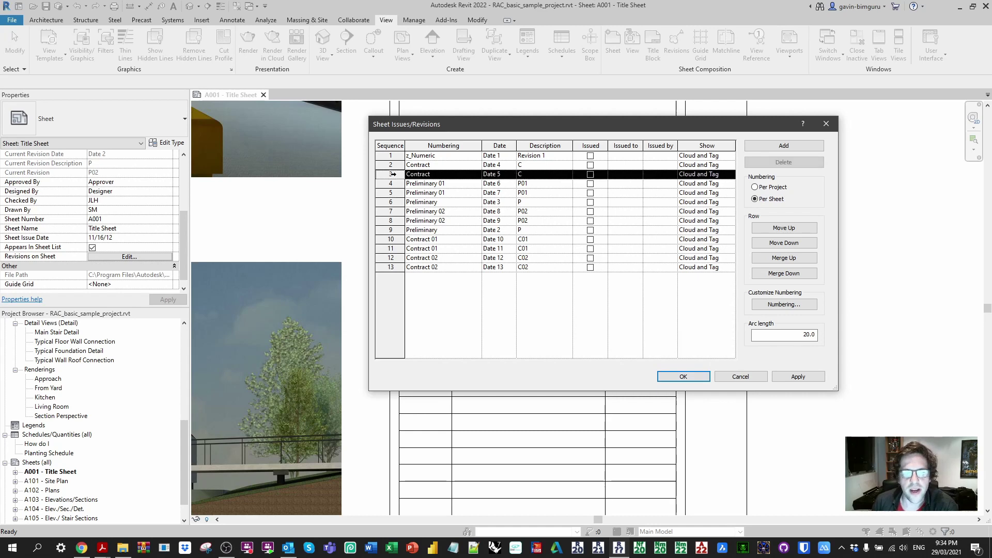
# - Move the Date 5 Contract revision after the C01 revisions and Date 4 Contract to sequence 13
pyautogui.click(795, 243)
pyautogui.click(795, 242)
pyautogui.click(795, 243)
pyautogui.click(795, 243)
pyautogui.click(795, 243)
pyautogui.click(795, 243)
pyautogui.click(795, 243)
pyautogui.click(795, 243)
pyautogui.click(795, 243)
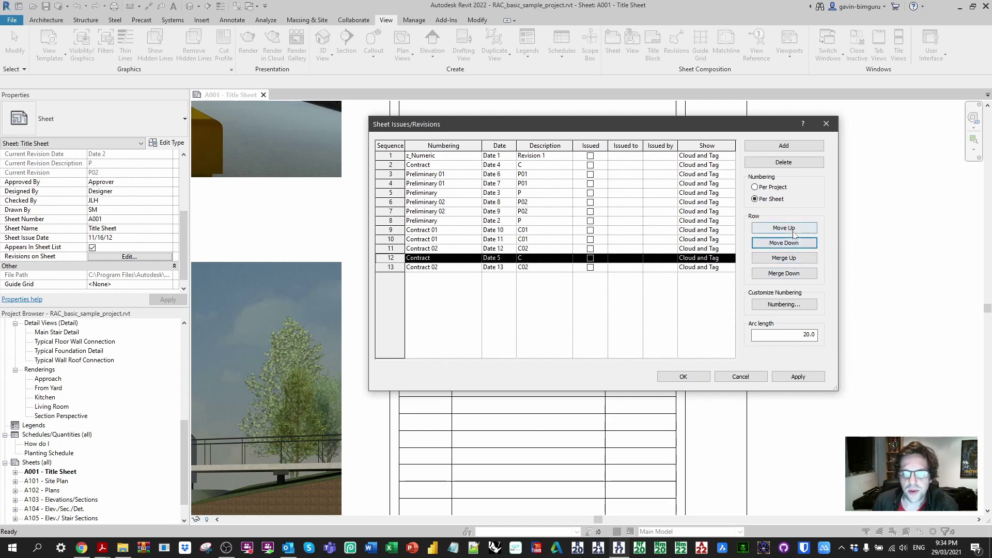
pyautogui.click(794, 233)
pyautogui.click(391, 164)
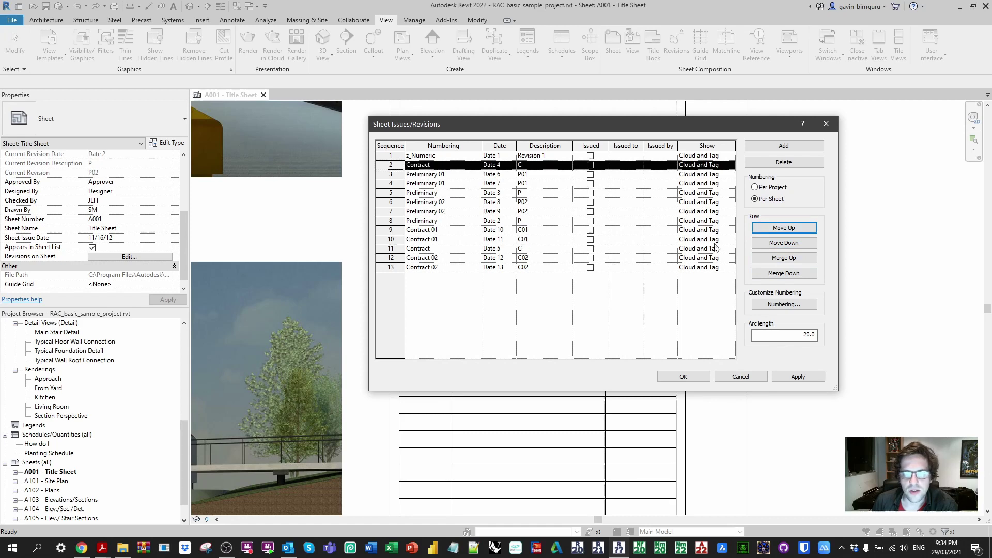
pyautogui.click(795, 242)
pyautogui.click(795, 243)
pyautogui.click(794, 243)
pyautogui.click(795, 242)
pyautogui.click(795, 243)
pyautogui.click(795, 243)
pyautogui.click(795, 243)
pyautogui.click(794, 243)
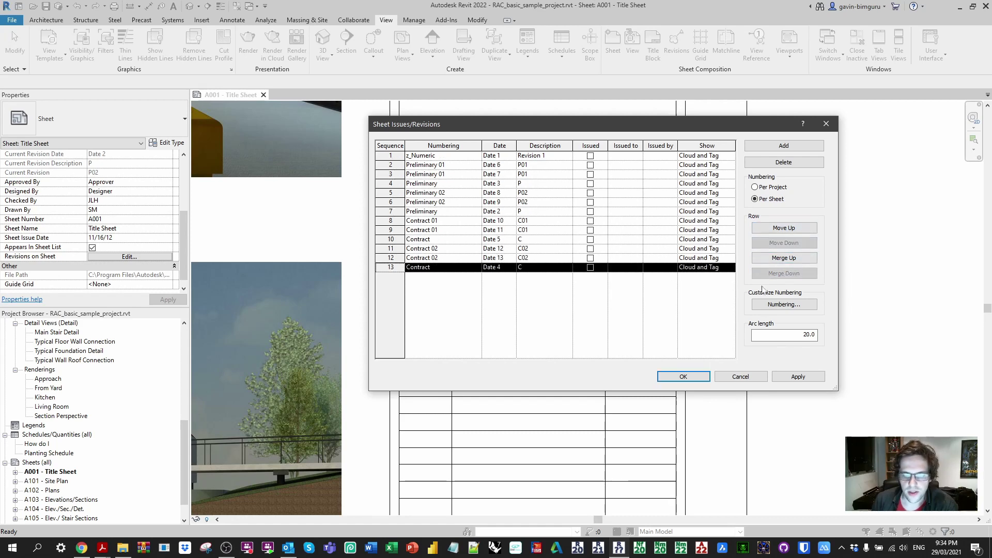
# - Apply the revision order and show sequences 8–10 (C01 revisions) in the revision schedule
pyautogui.click(684, 377)
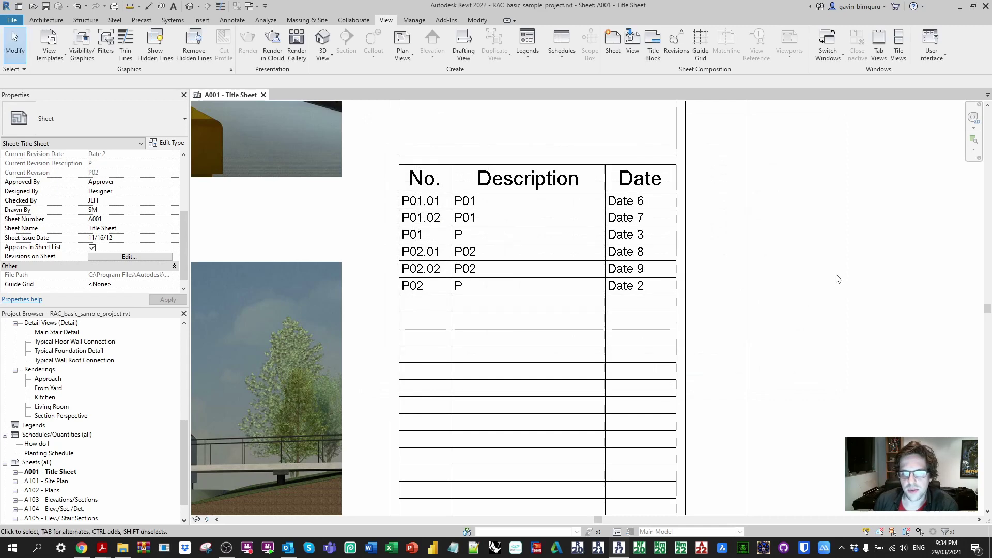
pyautogui.click(128, 257)
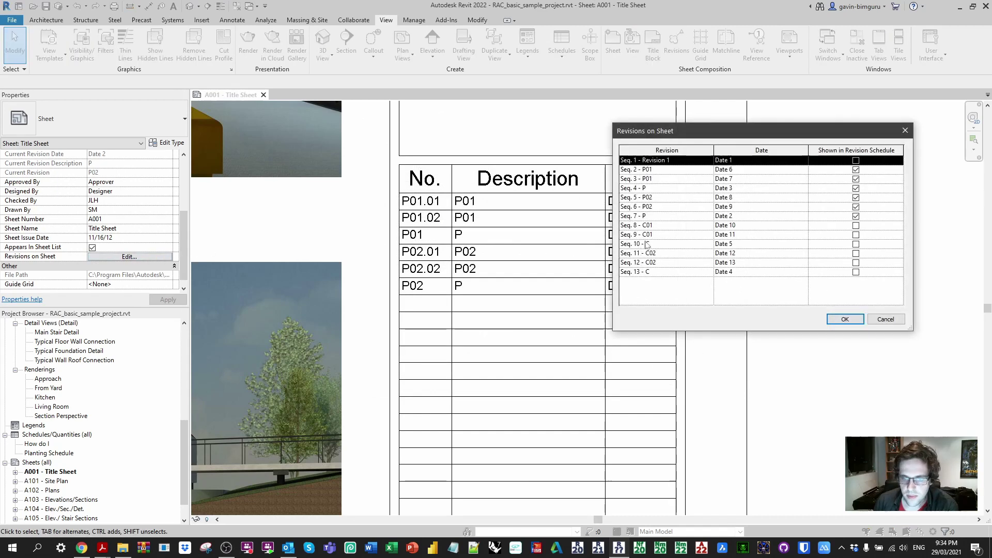
pyautogui.click(856, 226)
pyautogui.click(856, 226)
pyautogui.click(856, 235)
pyautogui.click(855, 245)
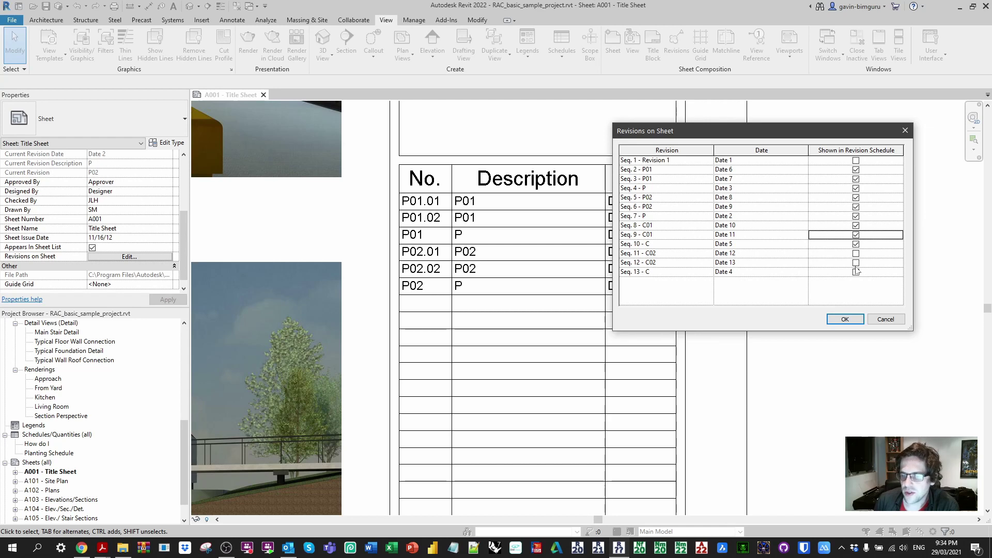
pyautogui.click(850, 321)
pyautogui.scroll(-3, 826, 338)
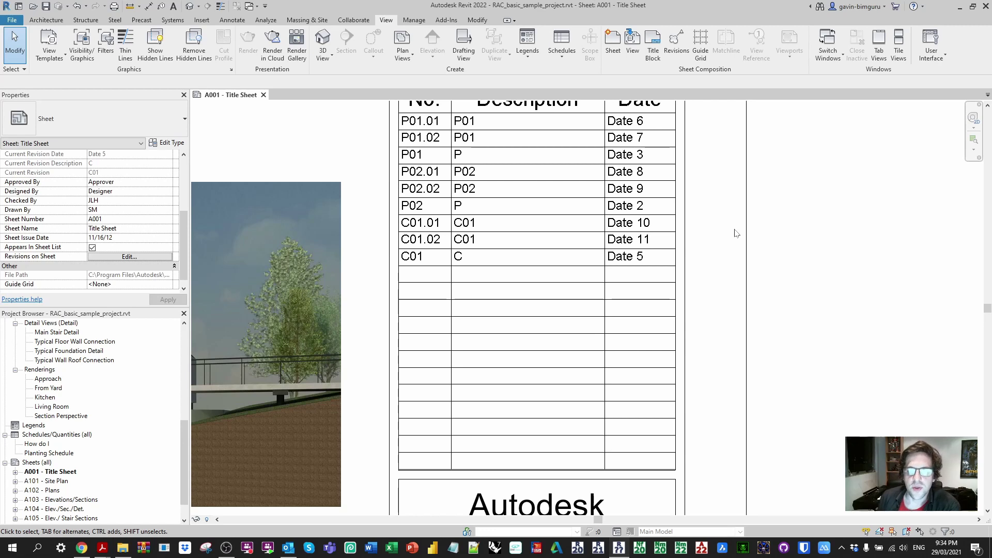
# - Also show sequences 11–13 (C02 revisions and Date 4 Contract) in the revision schedule
pyautogui.click(129, 256)
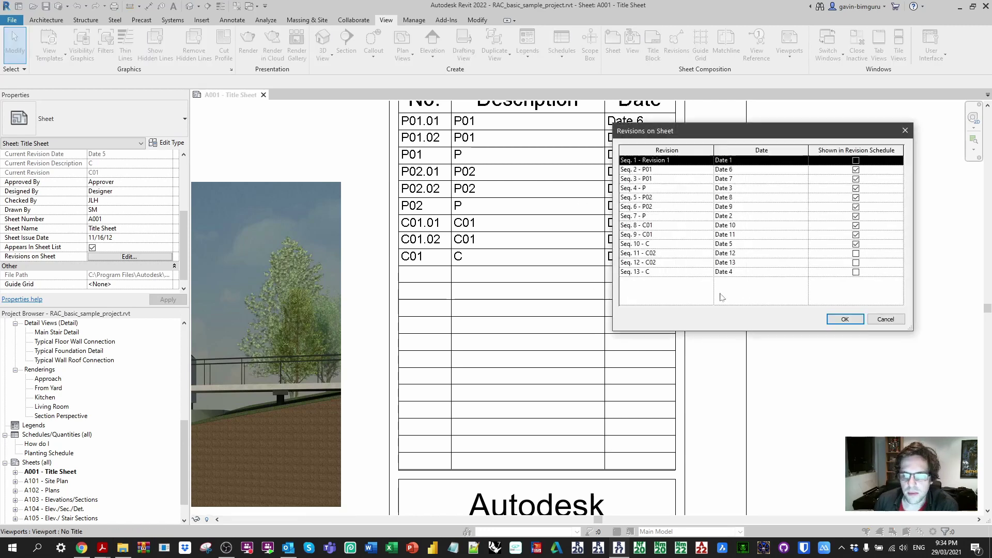
pyautogui.click(856, 254)
pyautogui.click(855, 263)
pyautogui.click(856, 272)
pyautogui.click(845, 319)
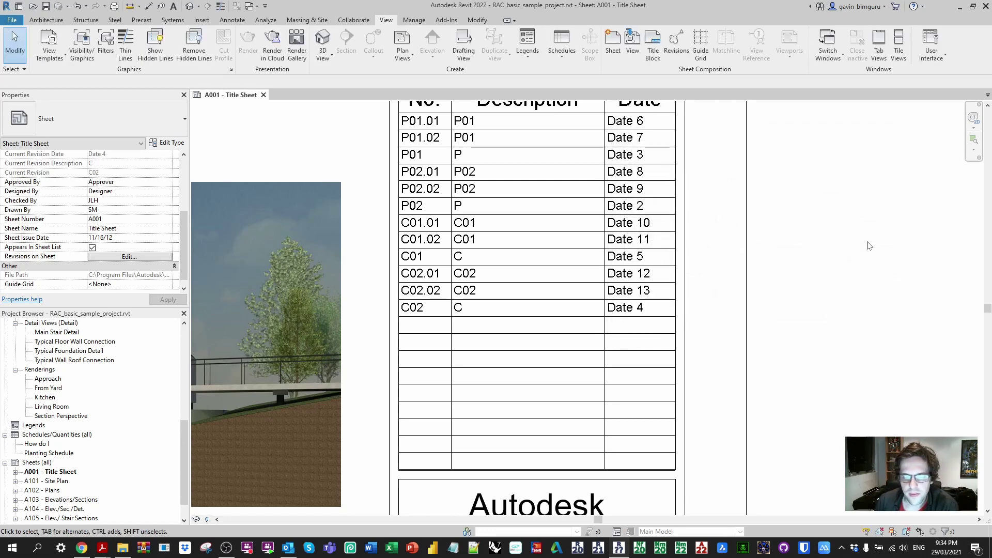
# - Remove sequence 10, the Date 5 Contract revision, from the revision schedule
pyautogui.click(129, 256)
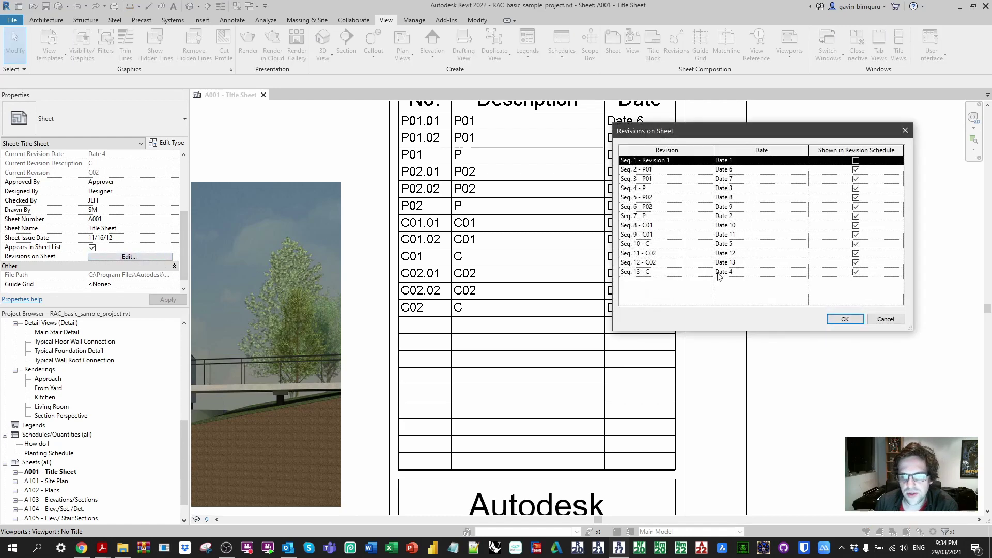
pyautogui.click(856, 244)
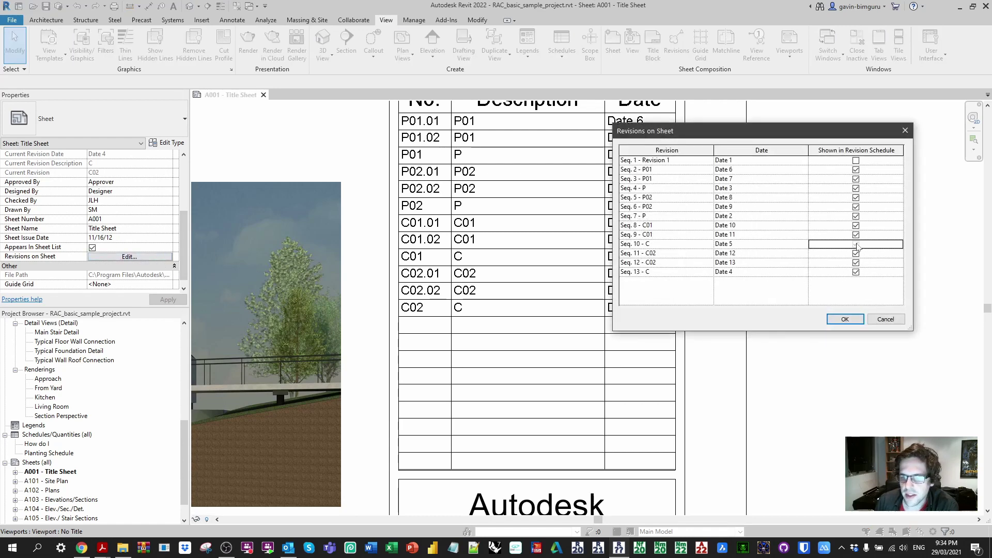
pyautogui.click(837, 319)
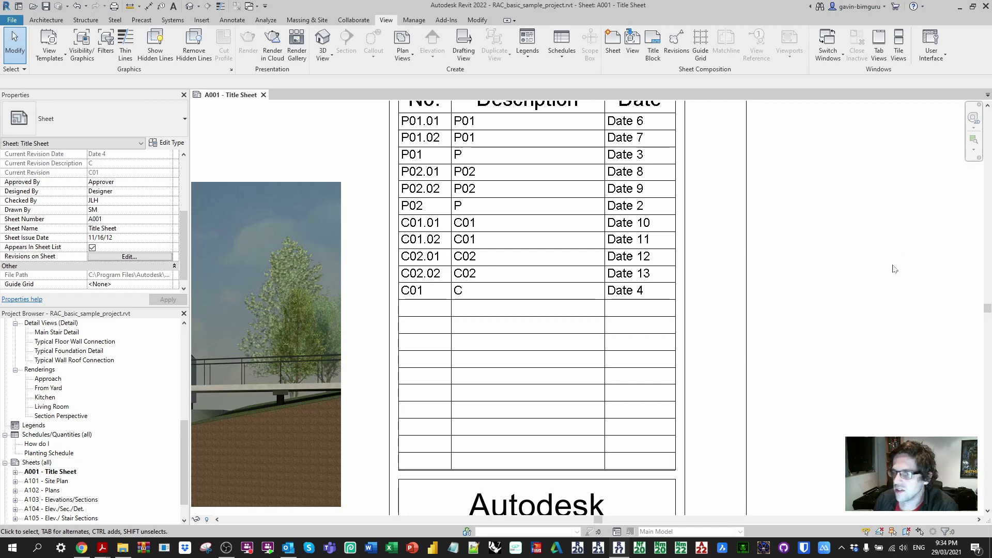
# - Pan the sheet to bring the revision table header into view
pyautogui.moveTo(789, 253); pyautogui.dragTo(822, 323, button='middle')
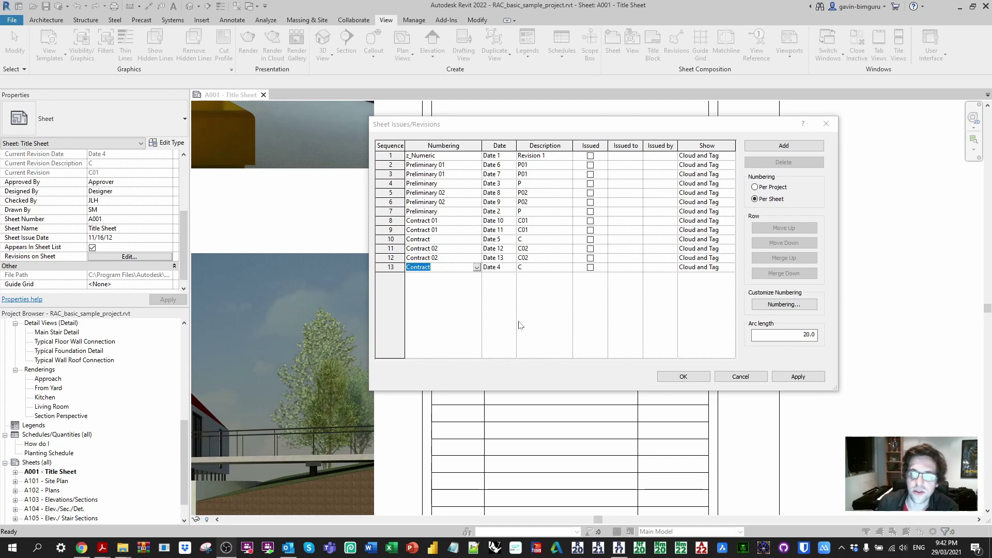
# - Duplicate the z_Alphanumeric numbering sequence and rename the copy 'Preliminary climbing'
pyautogui.click(784, 304)
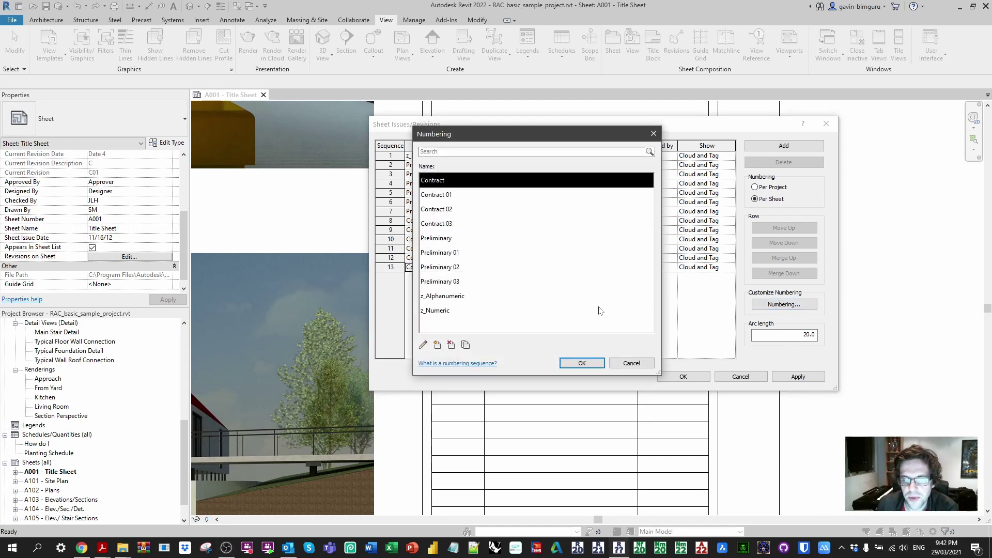
pyautogui.click(457, 297)
pyautogui.click(466, 345)
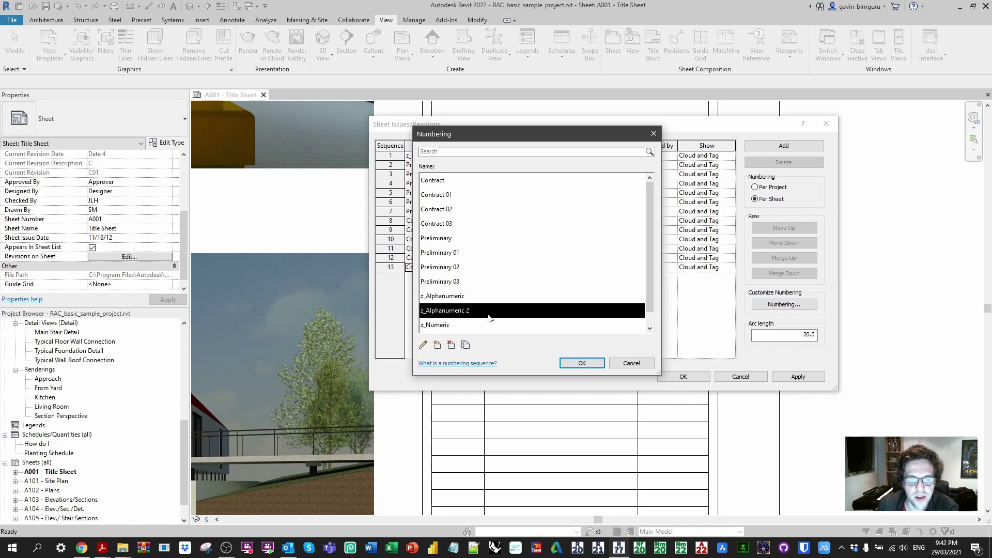
pyautogui.click(422, 345)
pyautogui.click(727, 263)
pyautogui.hotkey('shift', 'Tab')
pyautogui.hotkey('shift', 'Tab')
pyautogui.hotkey('shift', 'Tab')
pyautogui.write('Prelim')
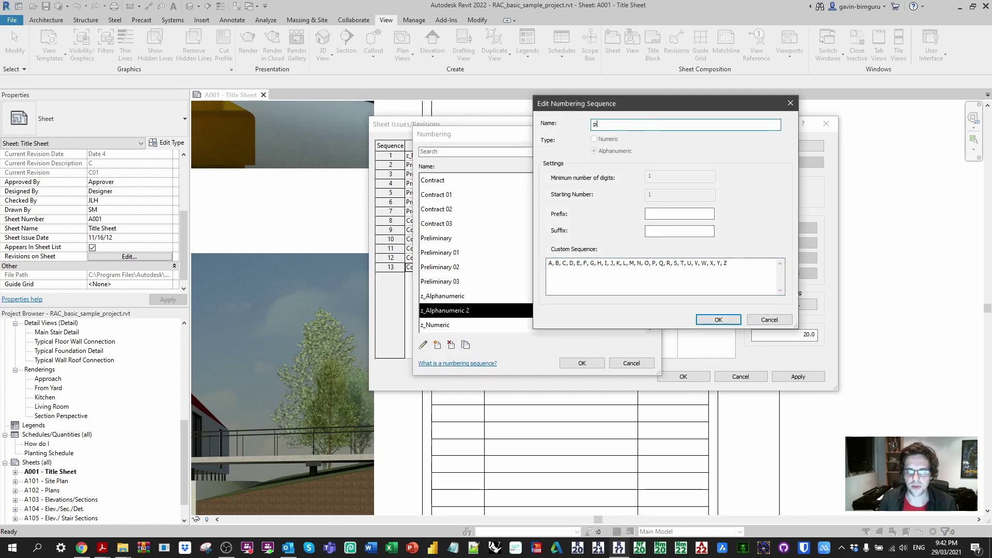
pyautogui.write('inary climbing')
pyautogui.press('Tab')
pyautogui.press('Tab')
pyautogui.press('Tab')
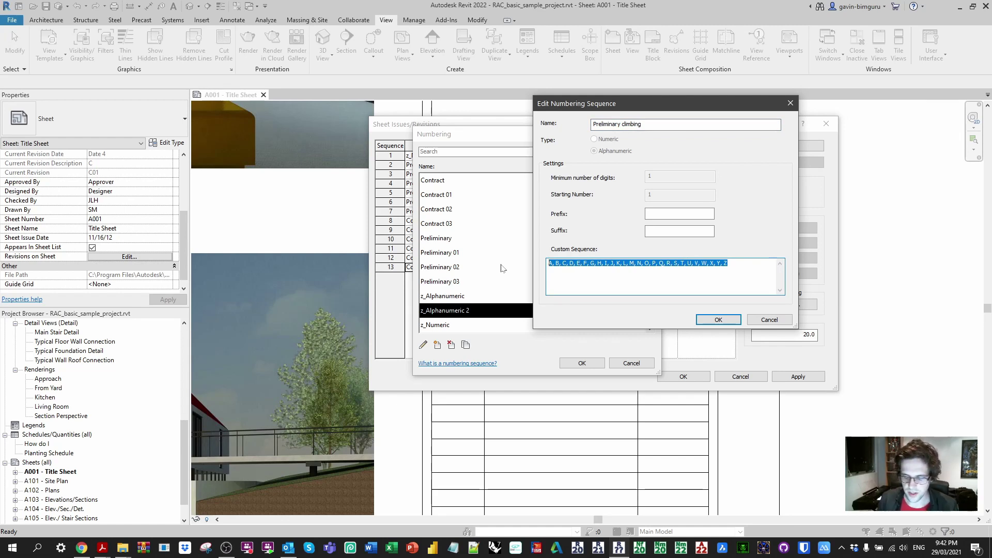
# - Enter the custom values P01.01, P01.02, P01.03, P01, then add the matching P02 group
pyautogui.write('P01.01, P0')
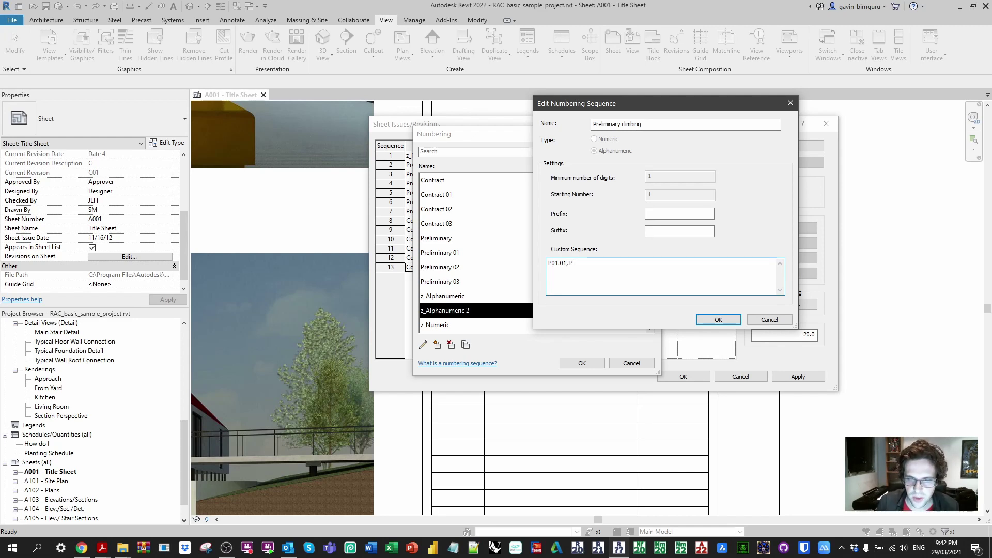
pyautogui.write('1.')
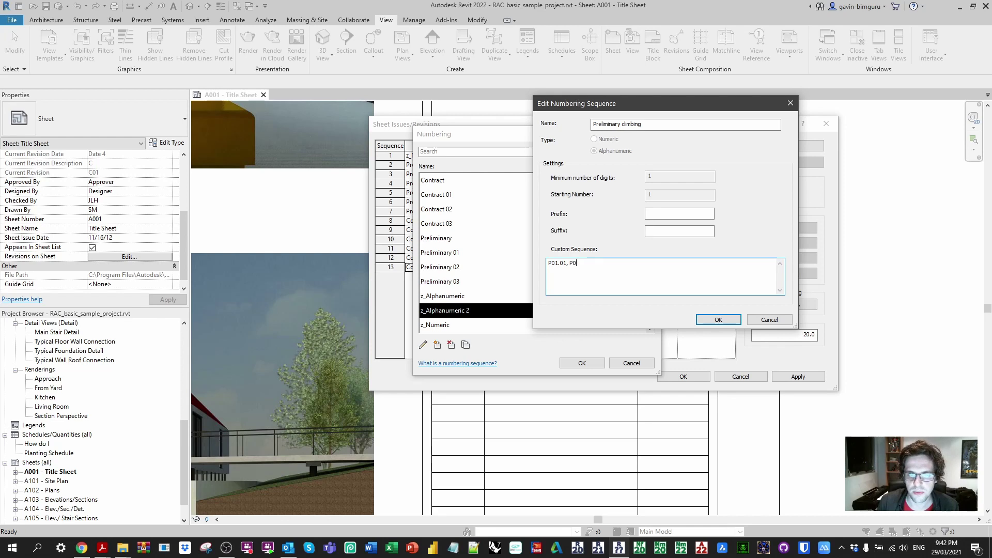
pyautogui.write('02, P01.03, P')
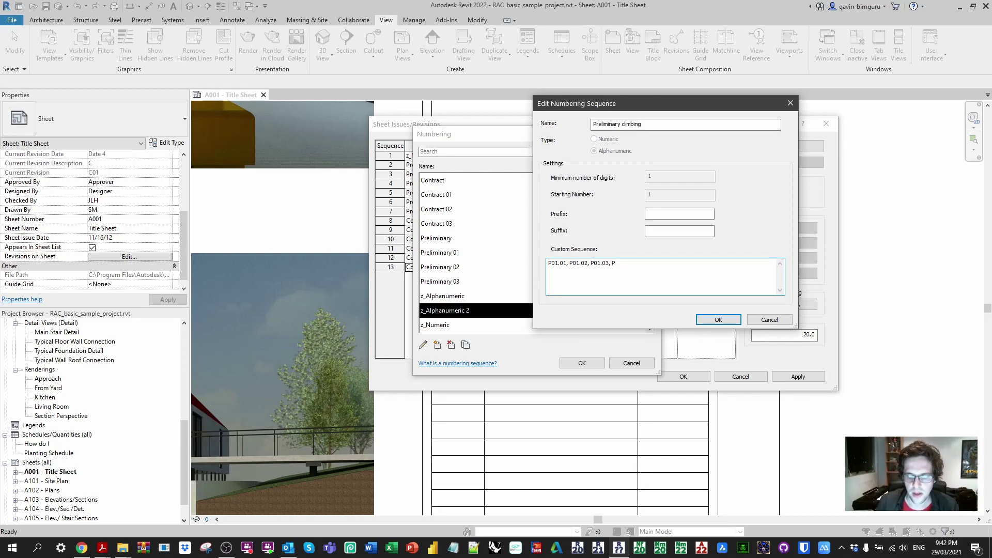
pyautogui.write('01')
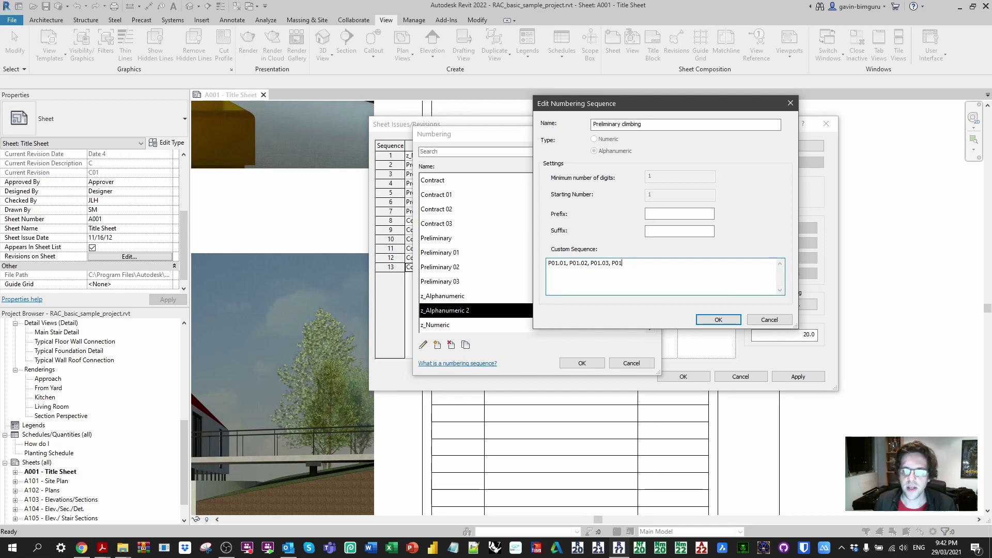
pyautogui.hotkey('shift', 'Home')
pyautogui.hotkey('ctrl', 'c')
pyautogui.press('End')
pyautogui.hotkey('ctrl', 'v')
pyautogui.press('BackSpace')
pyautogui.write('2')
pyautogui.press('Right')
pyautogui.press('Right')
pyautogui.press('Right')
pyautogui.press('Right')
pyautogui.press('Right')
pyautogui.press('Right')
pyautogui.press('Right')
pyautogui.press('Right')
pyautogui.press('BackSpace')
pyautogui.write('2')
pyautogui.press('Right')
pyautogui.press('Right')
pyautogui.press('Right')
pyautogui.press('Right')
pyautogui.press('Right')
pyautogui.press('Right')
pyautogui.press('Right')
pyautogui.press('Right')
pyautogui.press('BackSpace')
pyautogui.write('2')
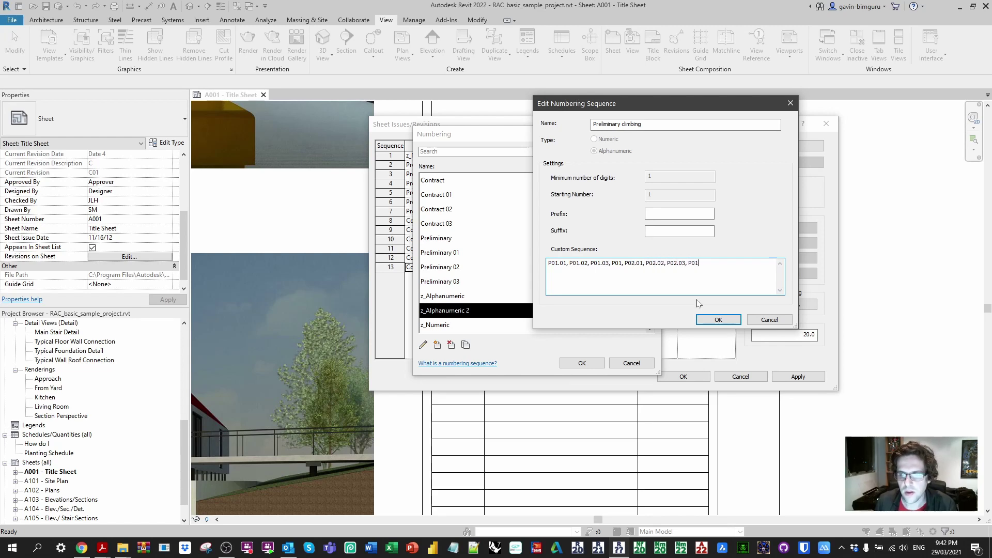
pyautogui.press('Right')
pyautogui.press('Right')
pyautogui.press('Right')
pyautogui.press('Right')
pyautogui.press('Right')
pyautogui.press('Right')
pyautogui.press('Right')
pyautogui.press('Right')
pyautogui.press('BackSpace')
pyautogui.write('2')
# - Append the P03.01, P03.02, P03.03, P03 group to the end of the custom list
pyautogui.hotkey('ctrl', 'shift', 'Left')
pyautogui.hotkey('ctrl', 'shift', 'Left')
pyautogui.hotkey('ctrl', 'shift', 'Left')
pyautogui.hotkey('ctrl', 'shift', 'Left')
pyautogui.hotkey('ctrl', 'c')
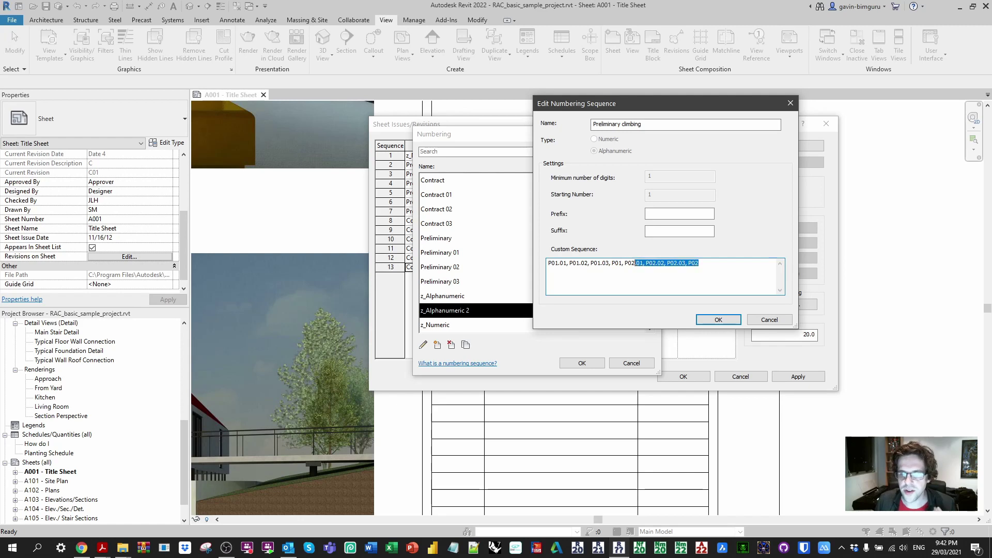
pyautogui.press('End')
pyautogui.write(',')
pyautogui.hotkey('ctrl', 'v')
pyautogui.hotkey('ctrl', 'Left')
pyautogui.hotkey('ctrl', 'Left')
pyautogui.hotkey('ctrl', 'Left')
pyautogui.hotkey('ctrl', 'Left')
pyautogui.press('Right')
pyautogui.press('Right')
pyautogui.hotkey('shift', 'Right')
pyautogui.write('3')
pyautogui.press('Right')
pyautogui.press('Right')
pyautogui.press('Right')
pyautogui.press('Right')
pyautogui.press('Right')
pyautogui.press('Right')
pyautogui.press('Right')
pyautogui.hotkey('shift', 'Right')
pyautogui.write('3')
pyautogui.press('Right')
pyautogui.press('Right')
pyautogui.press('Right')
pyautogui.press('Right')
pyautogui.press('Right')
pyautogui.press('Right')
pyautogui.press('Right')
pyautogui.hotkey('shift', 'Right')
pyautogui.write('3')
pyautogui.press('Right')
pyautogui.press('Right')
pyautogui.press('Right')
pyautogui.press('Right')
pyautogui.press('Right')
pyautogui.press('Right')
pyautogui.press('Right')
pyautogui.hotkey('shift', 'Right')
pyautogui.write('3')
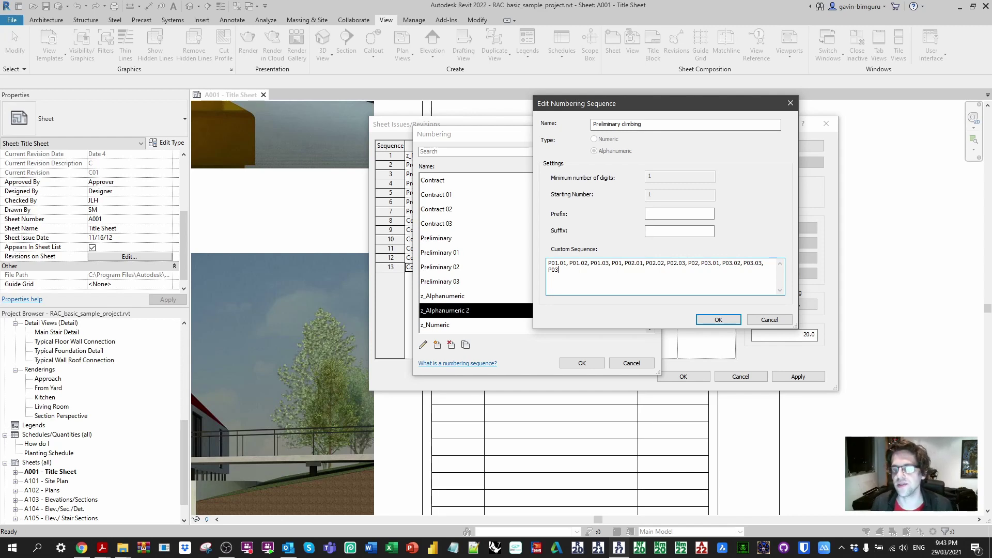
# - Save Preliminary climbing and set Preliminary WIP 1 to numeric with prefix P and suffix .01
pyautogui.click(724, 320)
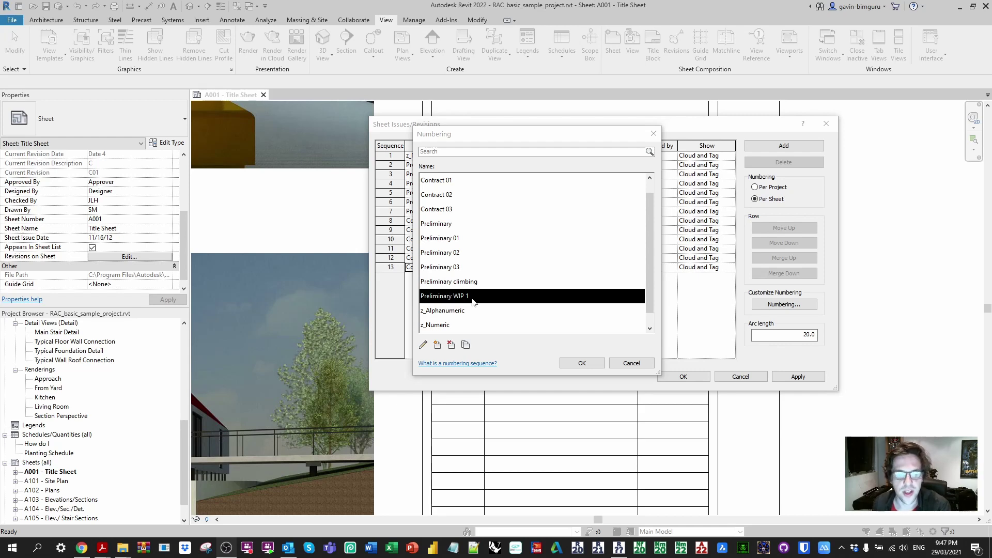
pyautogui.doubleClick(474, 300)
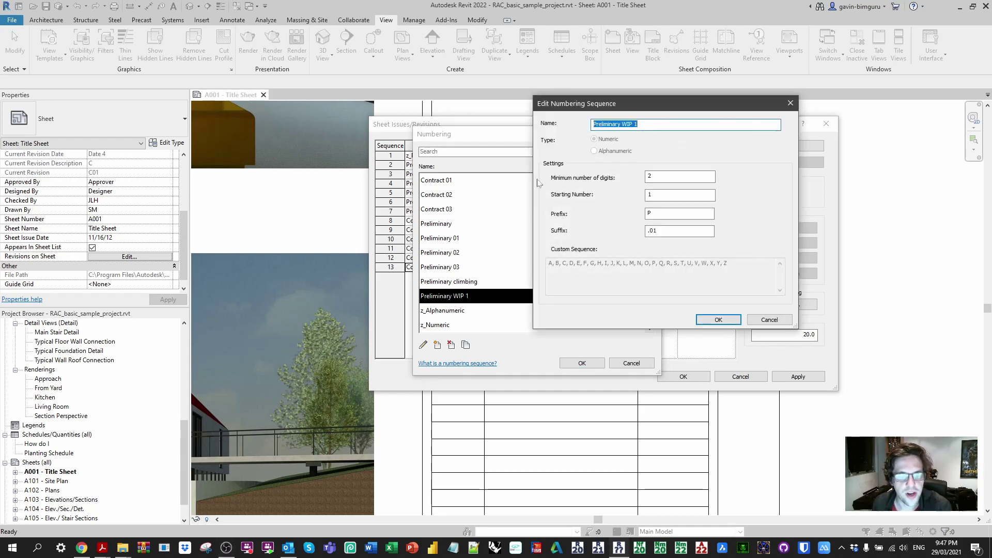
pyautogui.press('End')
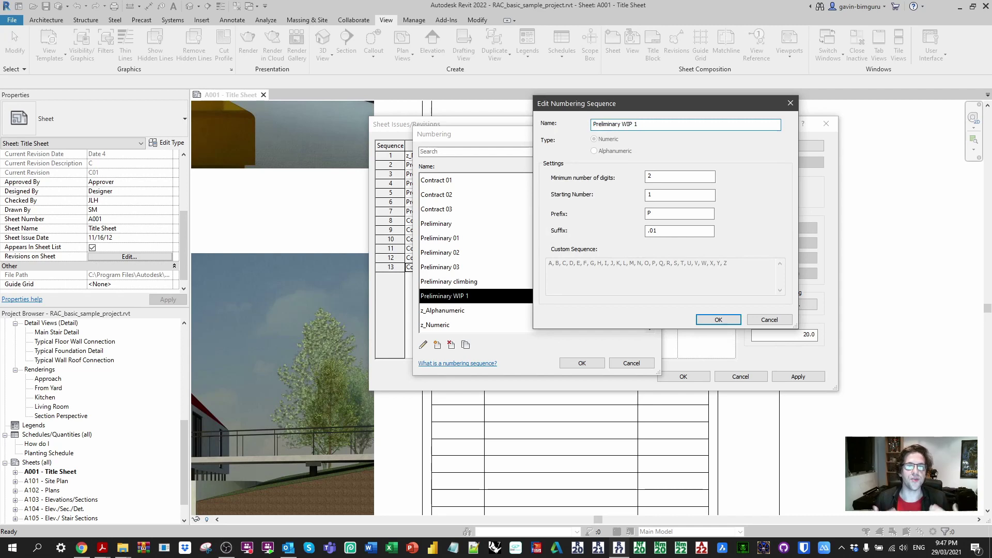
pyautogui.click(666, 214)
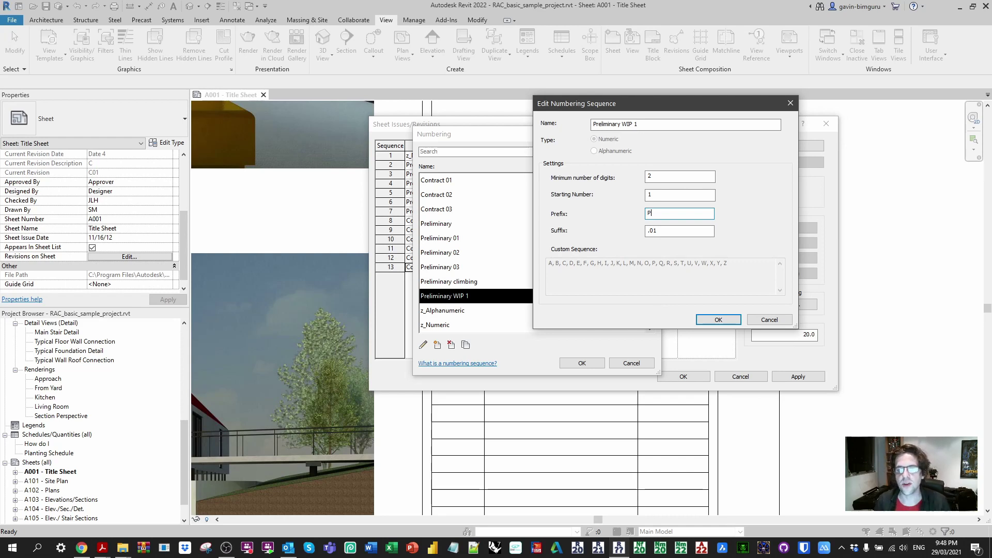
pyautogui.click(719, 320)
# - Duplicate it as Preliminary WIP 2 with suffix .02
pyautogui.click(465, 344)
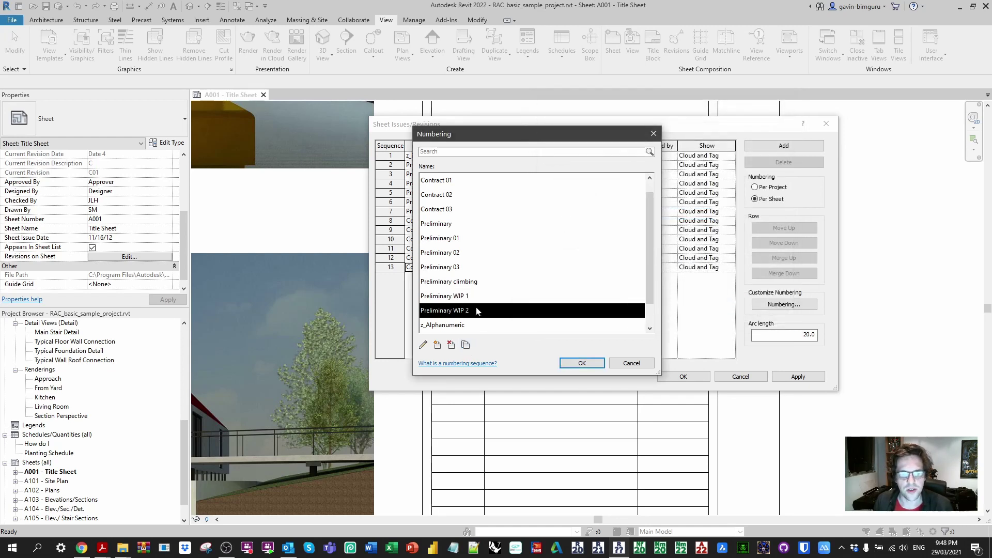
pyautogui.doubleClick(476, 307)
pyautogui.click(657, 231)
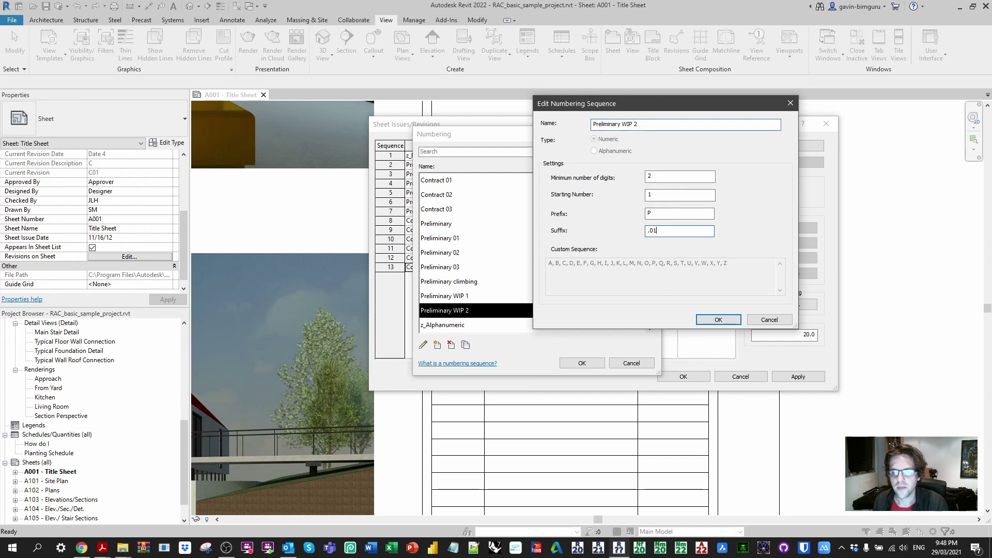
pyautogui.click(719, 319)
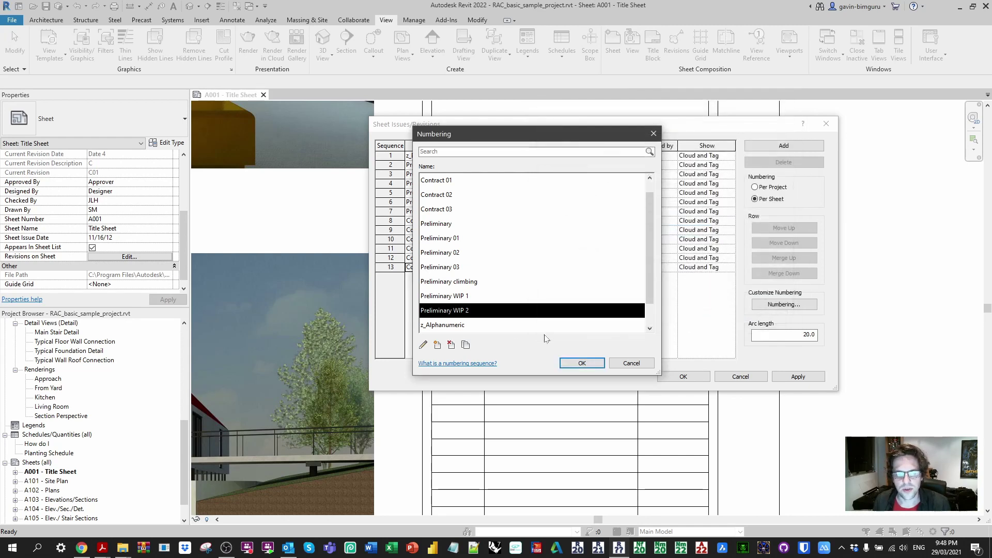
# - Duplicate again as Preliminary WIP 3 with suffix .03 and close the sequence list
pyautogui.click(465, 350)
pyautogui.doubleClick(515, 324)
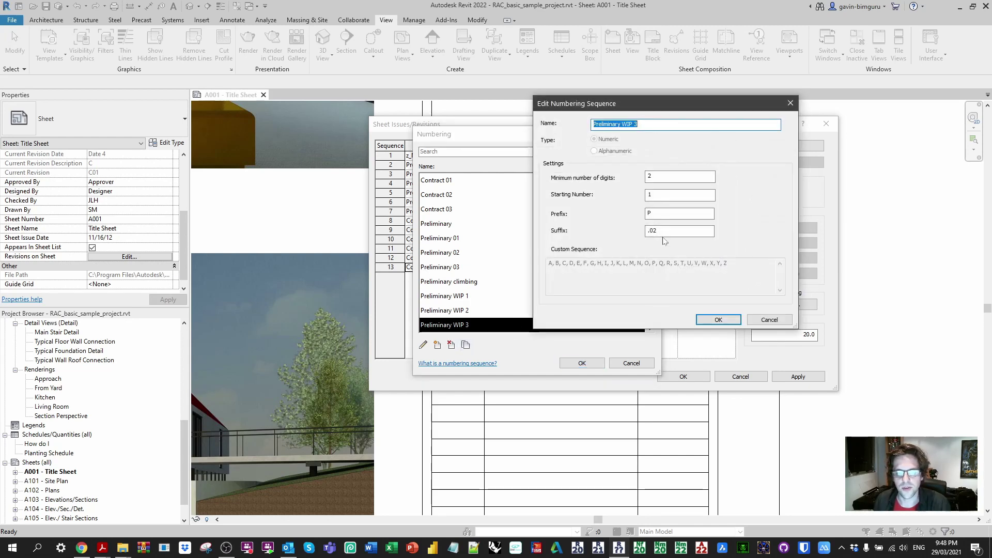
pyautogui.click(672, 231)
pyautogui.press('BackSpace')
pyautogui.write('3')
pyautogui.click(719, 320)
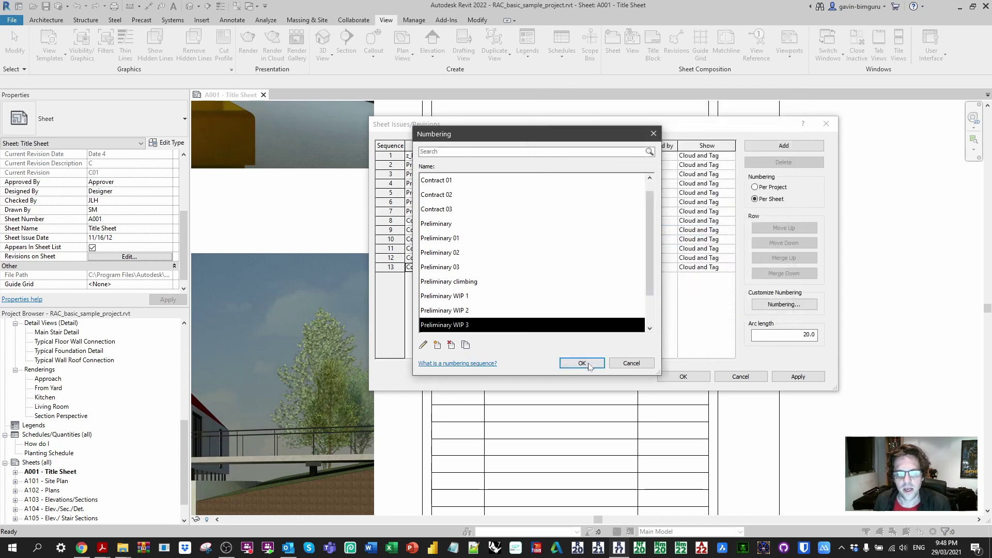
pyautogui.click(582, 363)
# - Switch to per-project numbering, then put row 2 on Preliminary WIP 1 and row 3 on Preliminary WIP 2
pyautogui.click(755, 187)
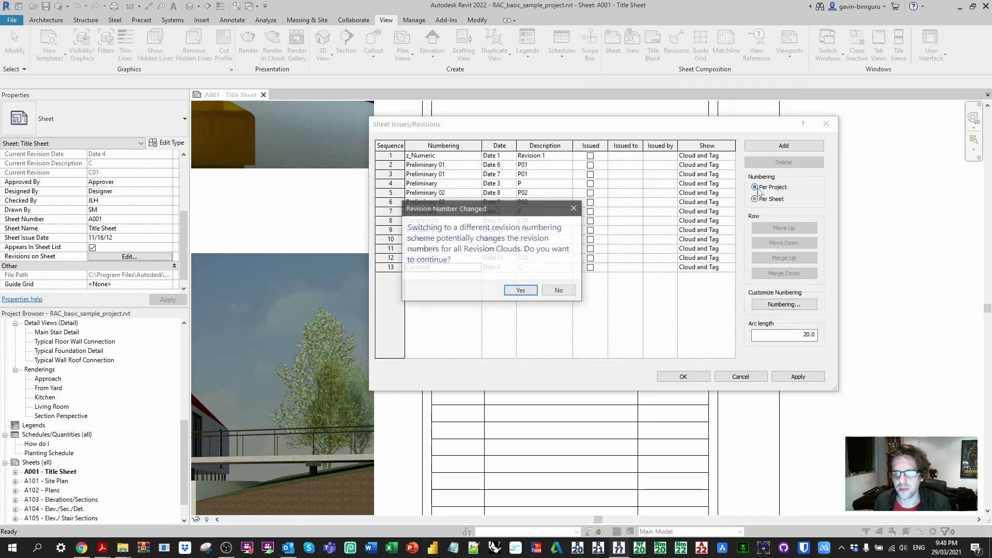
pyautogui.click(521, 290)
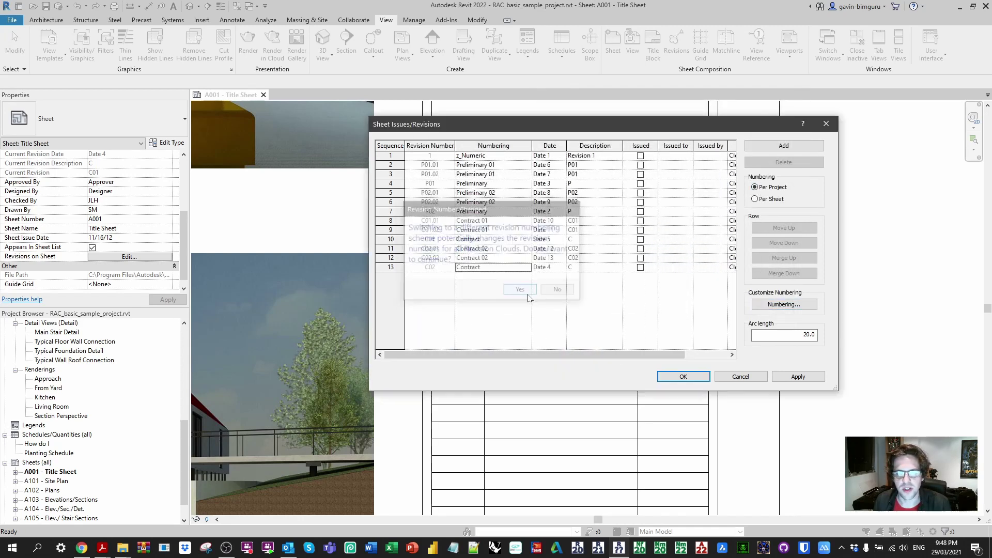
pyautogui.click(527, 165)
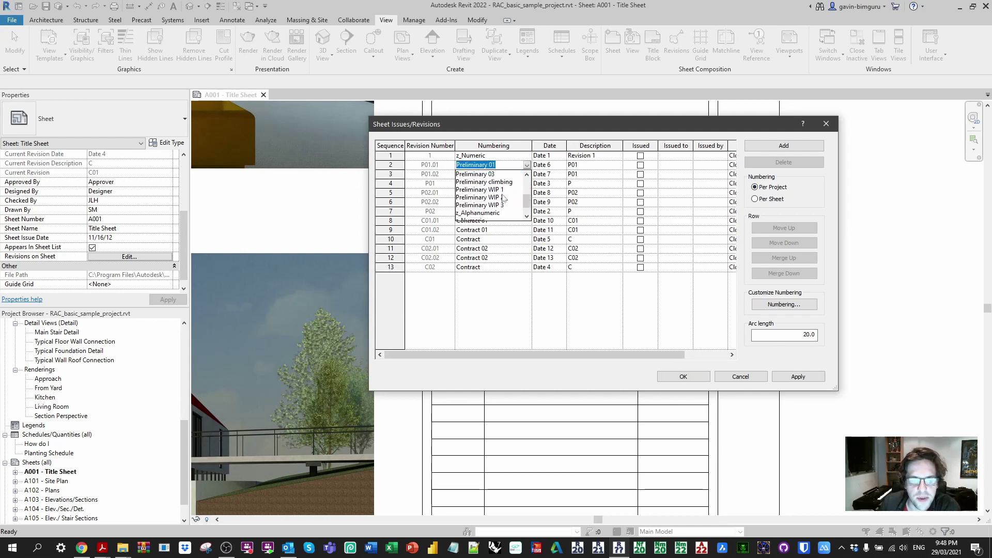
pyautogui.click(504, 212)
pyautogui.click(527, 175)
pyautogui.scroll(-2, 516, 202)
pyautogui.click(508, 190)
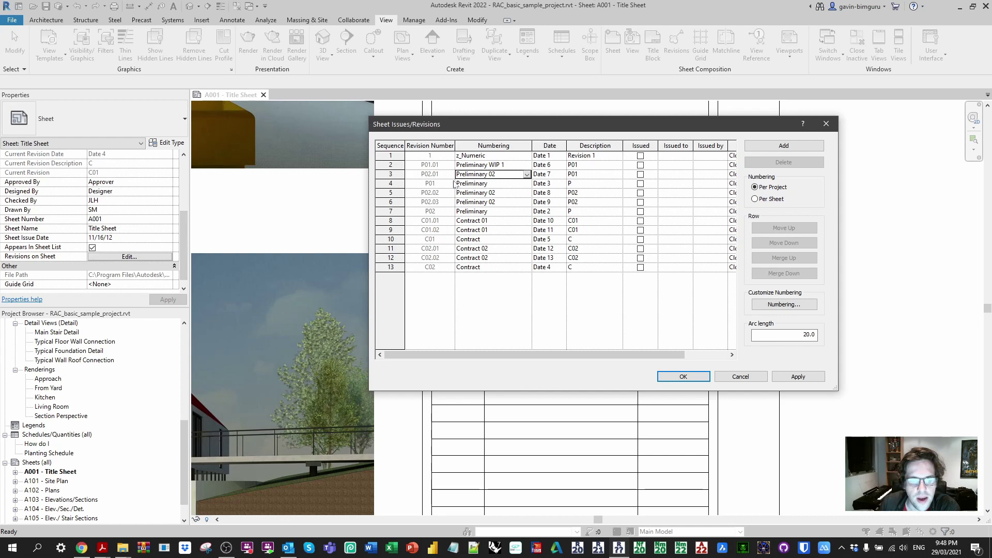
pyautogui.click(527, 175)
pyautogui.scroll(-2, 511, 210)
pyautogui.click(504, 206)
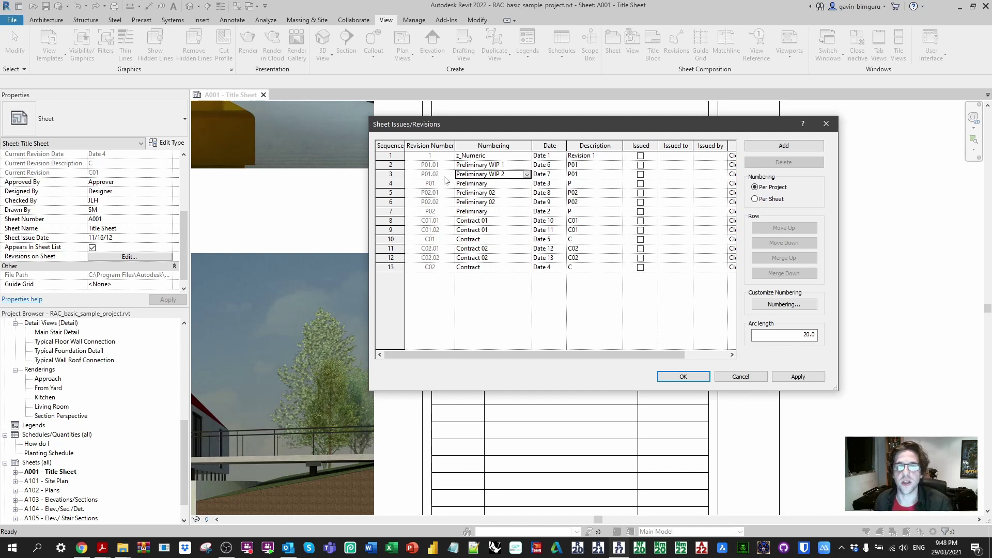
# - Assign Preliminary WIP 2 to revision rows 5 and 6
pyautogui.click(500, 194)
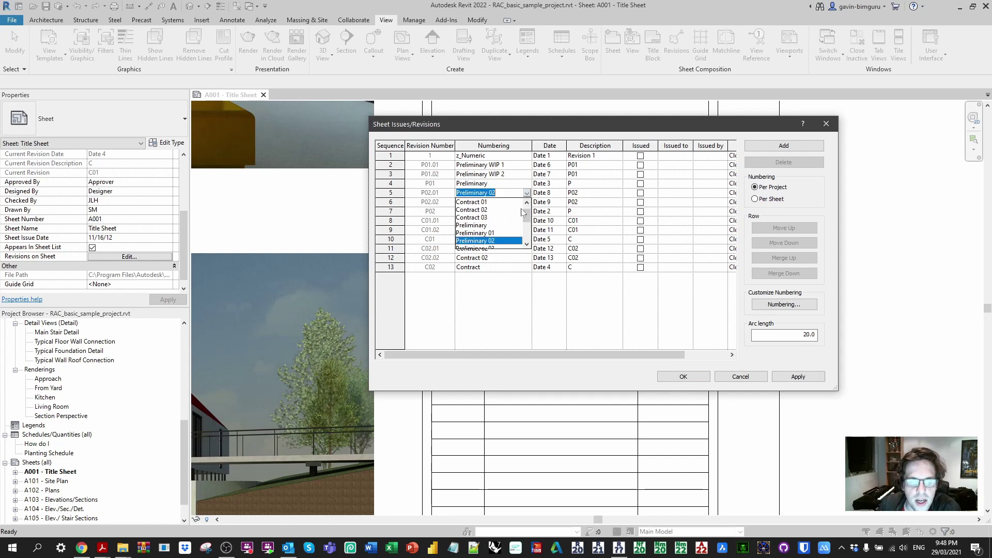
pyautogui.click(504, 217)
pyautogui.click(504, 202)
pyautogui.scroll(-2, 504, 232)
pyautogui.click(494, 237)
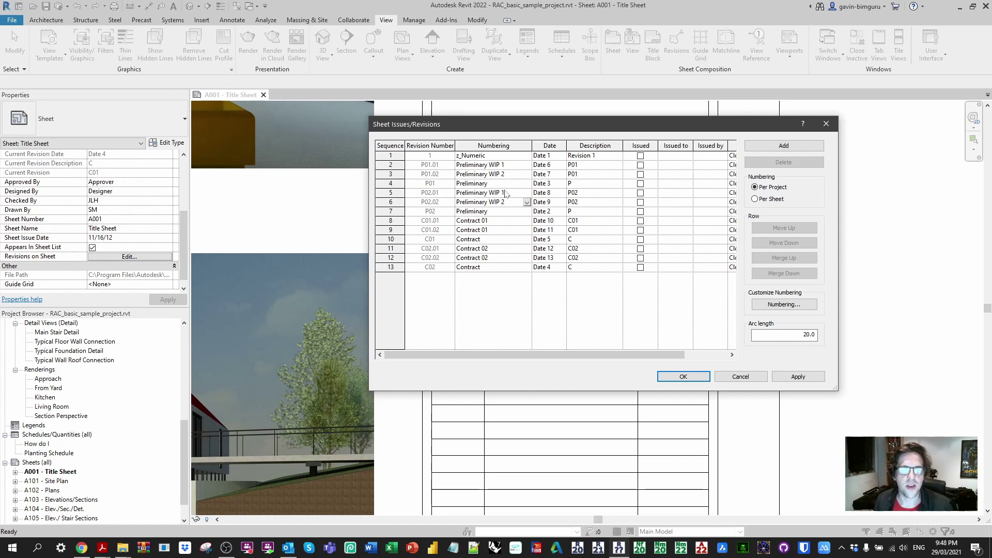
pyautogui.click(507, 165)
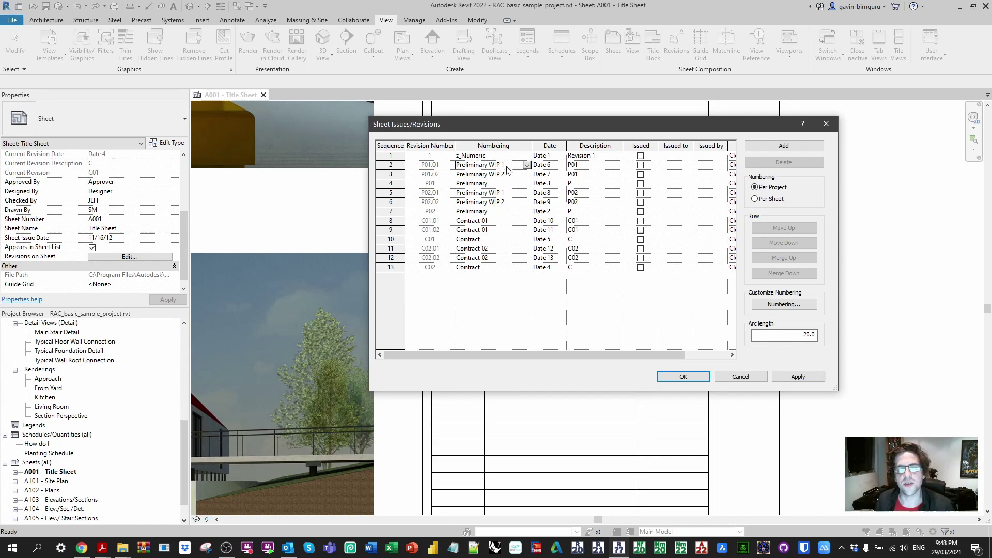
pyautogui.click(527, 193)
pyautogui.scroll(-1, 506, 228)
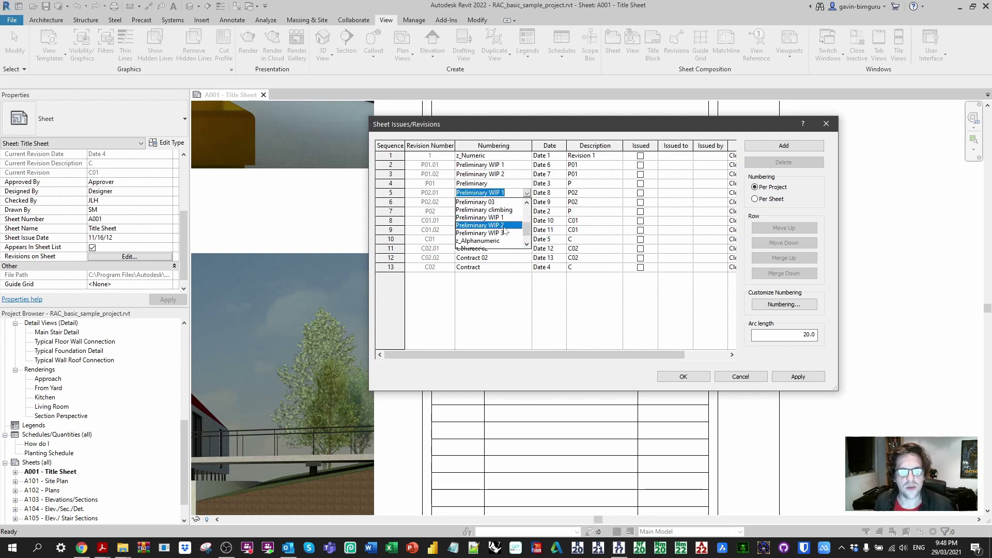
pyautogui.click(505, 230)
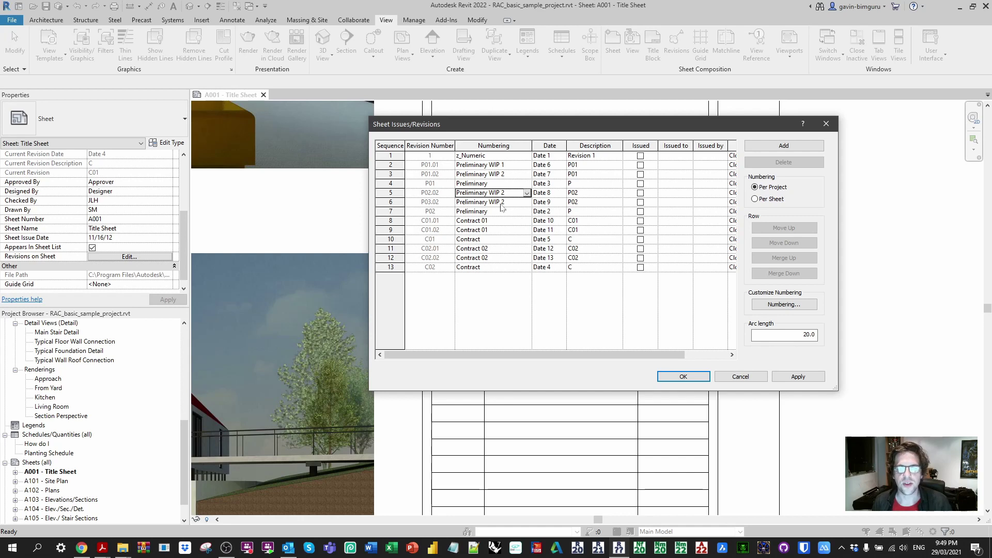
# - Change the Numbering of rows 2–3 to Preliminary 01 and rows 5–6 to Preliminary 02
pyautogui.click(522, 165)
pyautogui.click(526, 165)
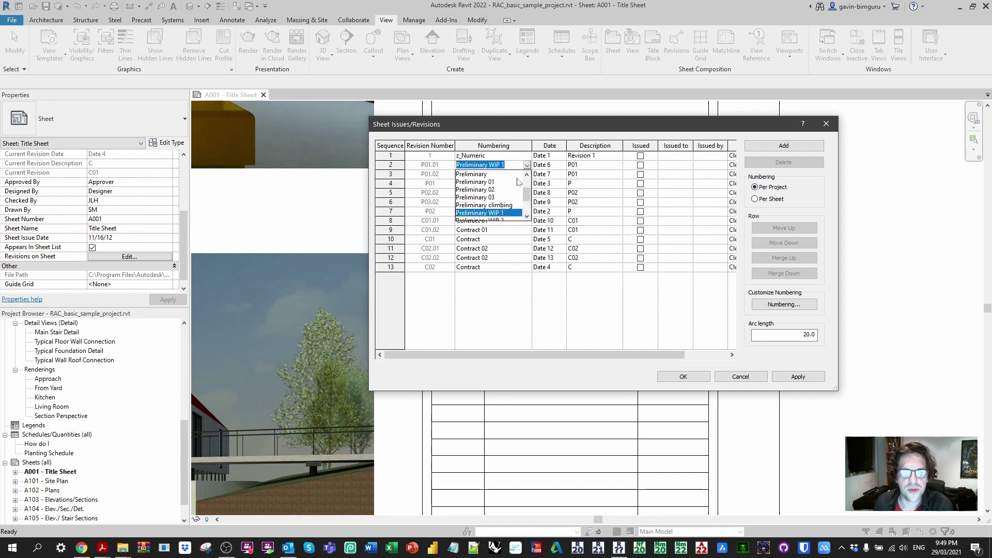
pyautogui.click(511, 181)
pyautogui.click(512, 174)
pyautogui.click(512, 175)
pyautogui.click(512, 184)
pyautogui.click(527, 193)
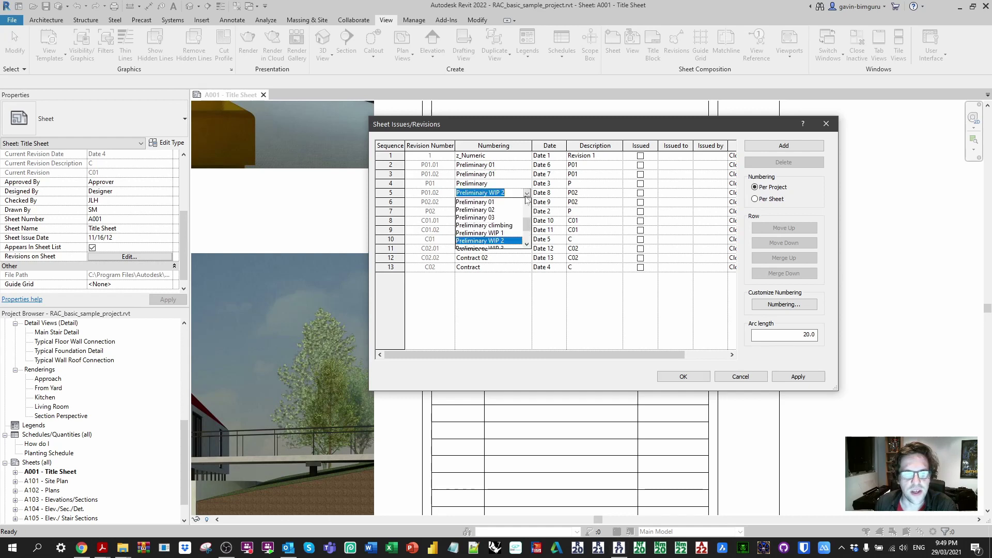
pyautogui.click(495, 210)
pyautogui.click(527, 203)
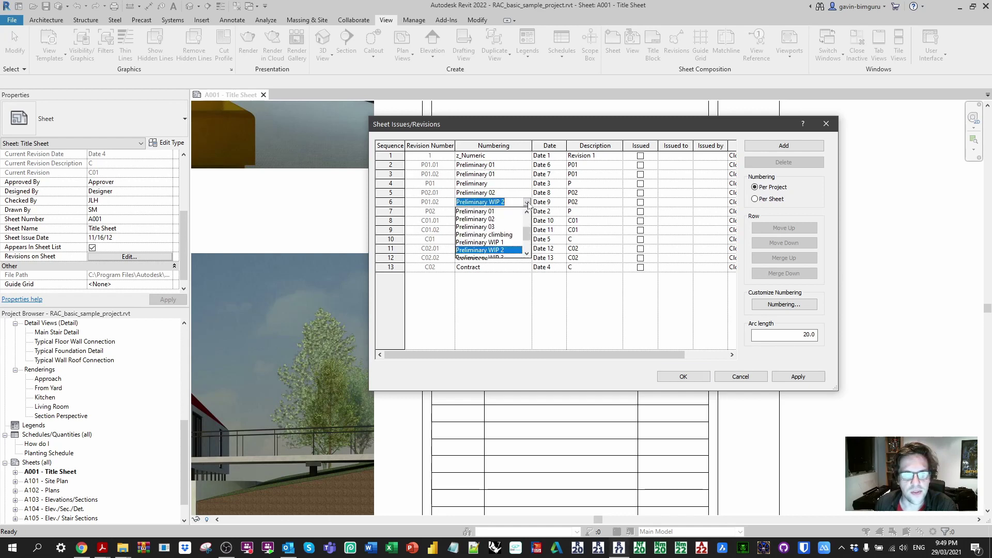
pyautogui.click(507, 221)
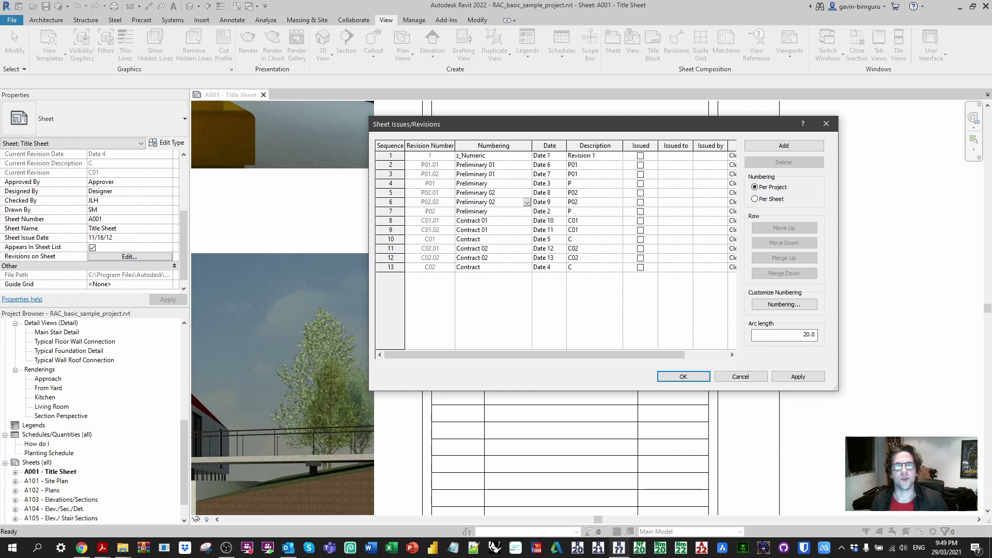